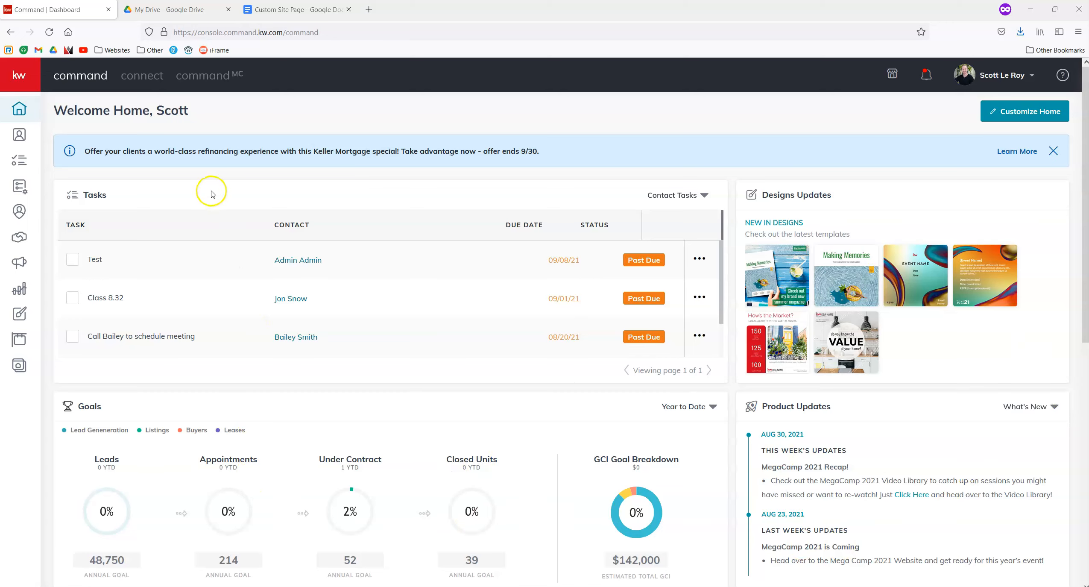
Switch to Google Drive and create a new blank Google Docs document in My Drive.
left_click(197, 12)
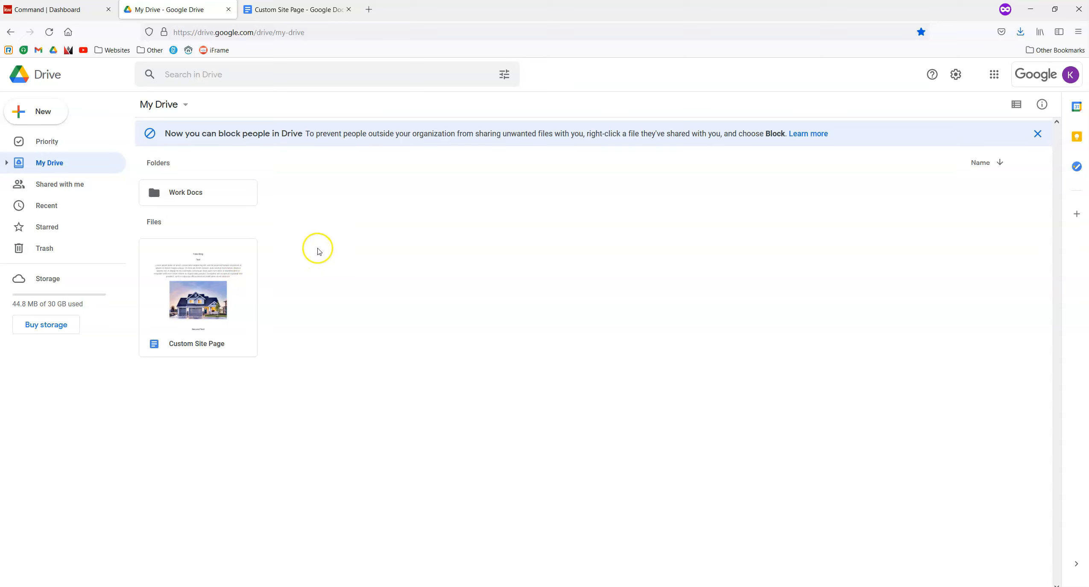
left_click(53, 113)
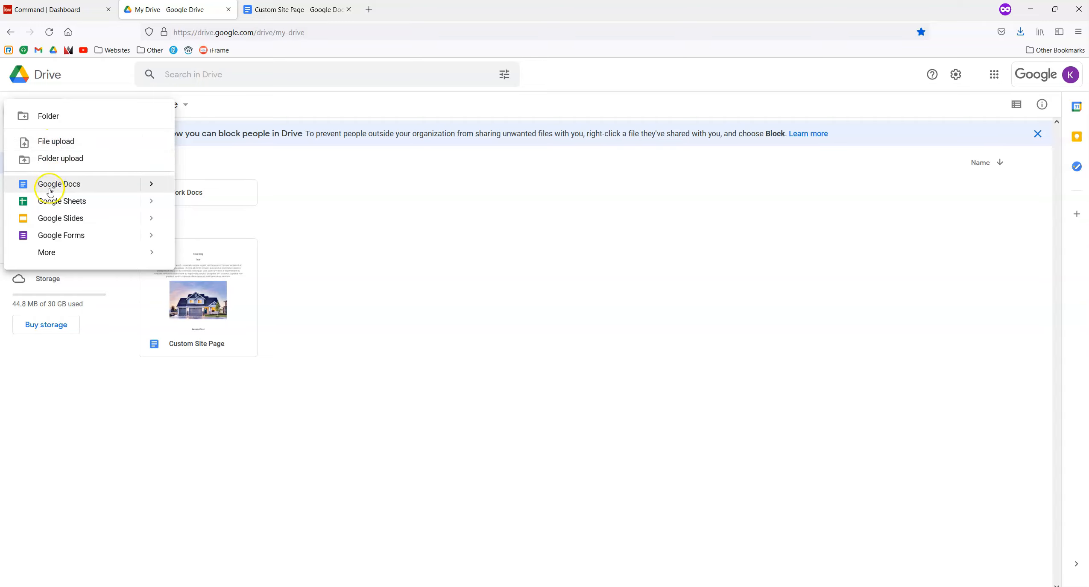
left_click(53, 183)
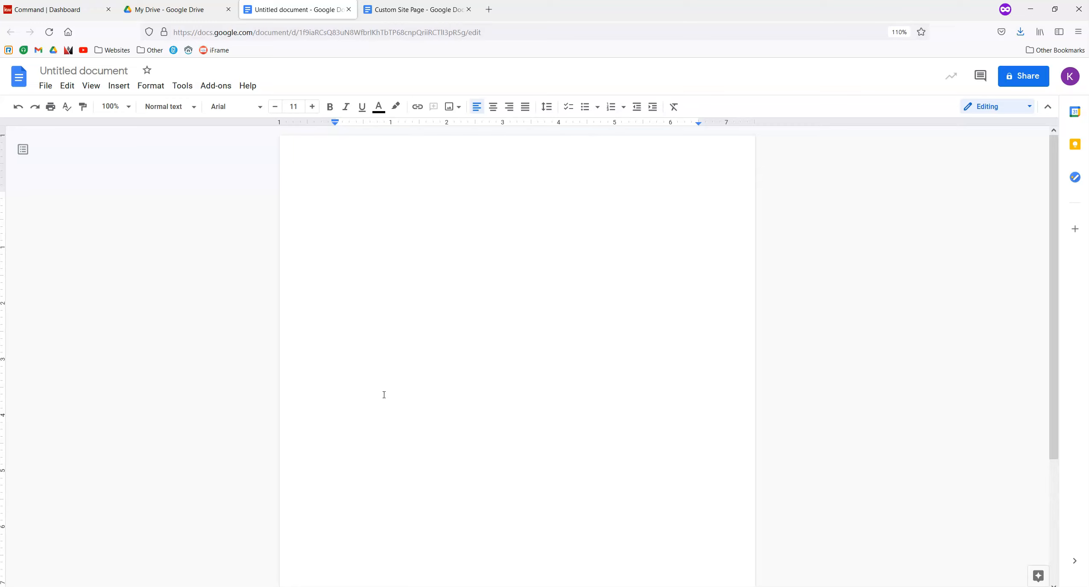
Switch to the existing Custom Site Page document and look over its headings, text and image.
left_click(449, 12)
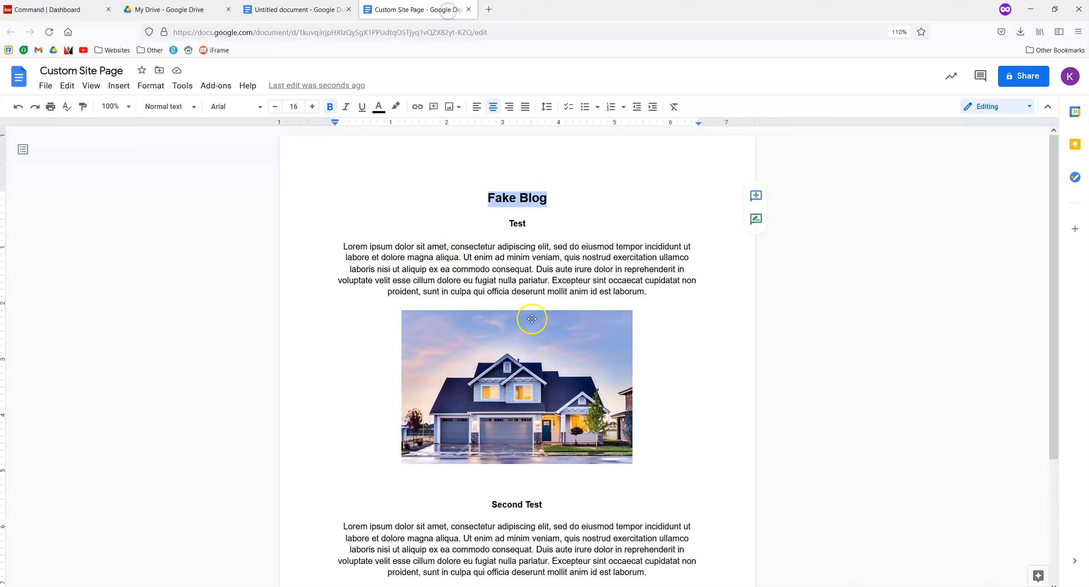
left_click(584, 270)
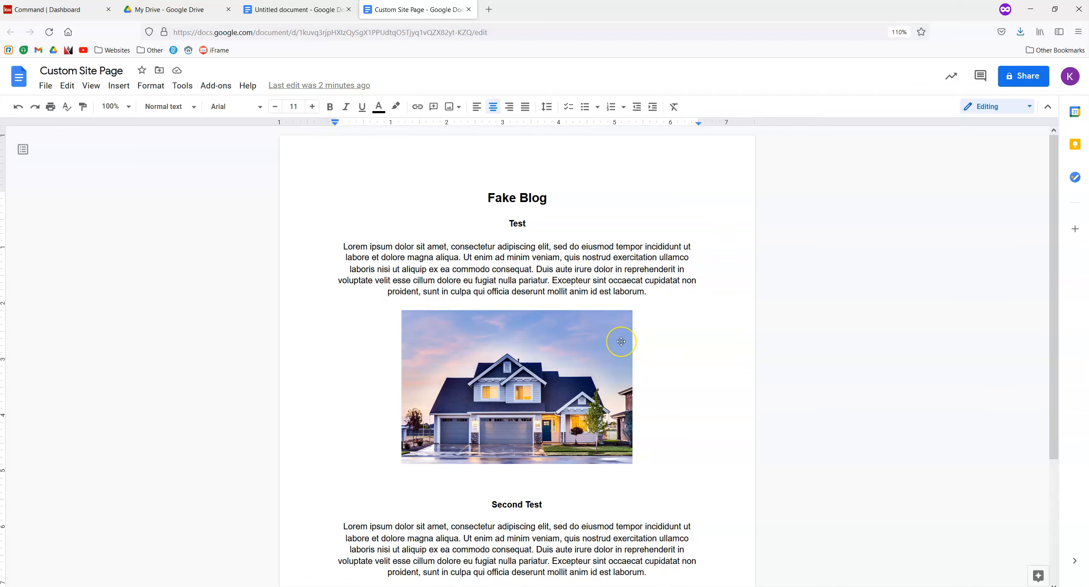
scroll(619, 343, "down", 1)
scroll(621, 342, "up", 1)
Try bold formatting on the Test heading and underlining on the Fake Blog title.
left_click(539, 227)
left_click_drag(540, 226, 482, 222)
left_click(332, 106)
left_click_drag(551, 197, 485, 195)
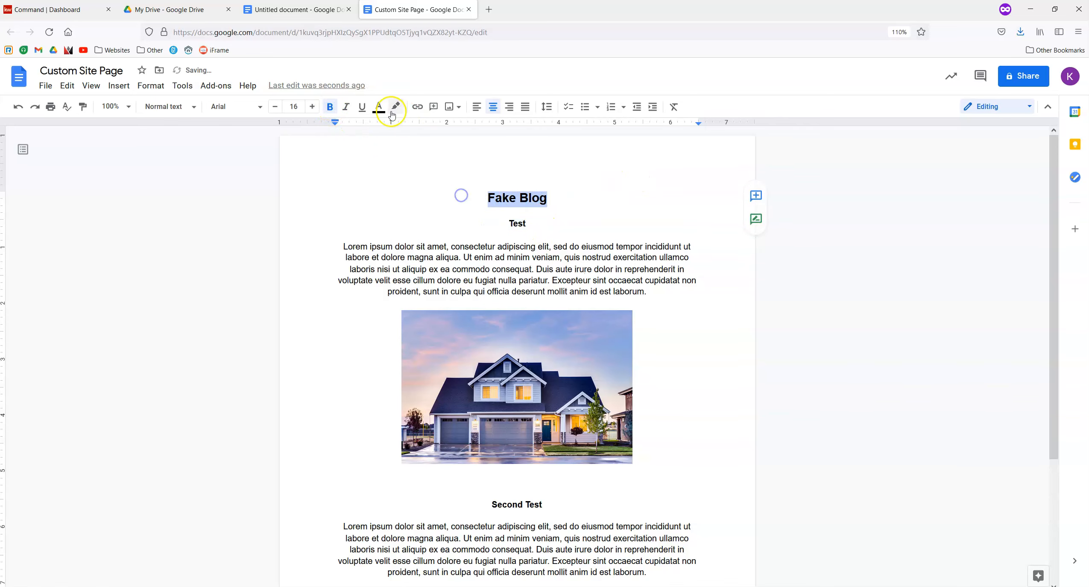
left_click(364, 107)
left_click(735, 258)
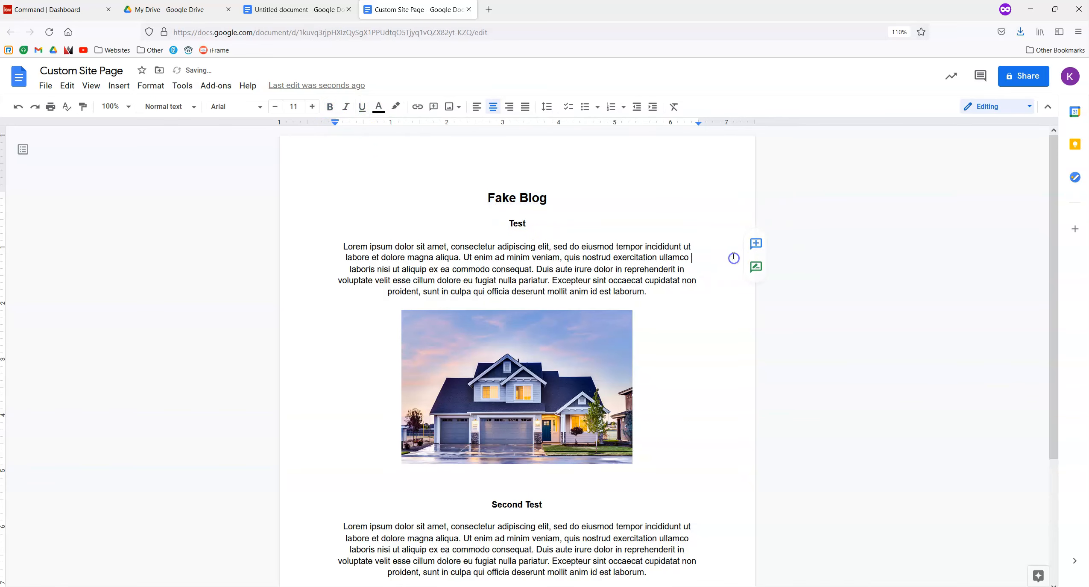
Insert the house photo ending in 1396122.jpg from the Downloads folder below the last paragraph and shrink it.
scroll(734, 256, "down", 4)
left_click(555, 445)
left_click(119, 85)
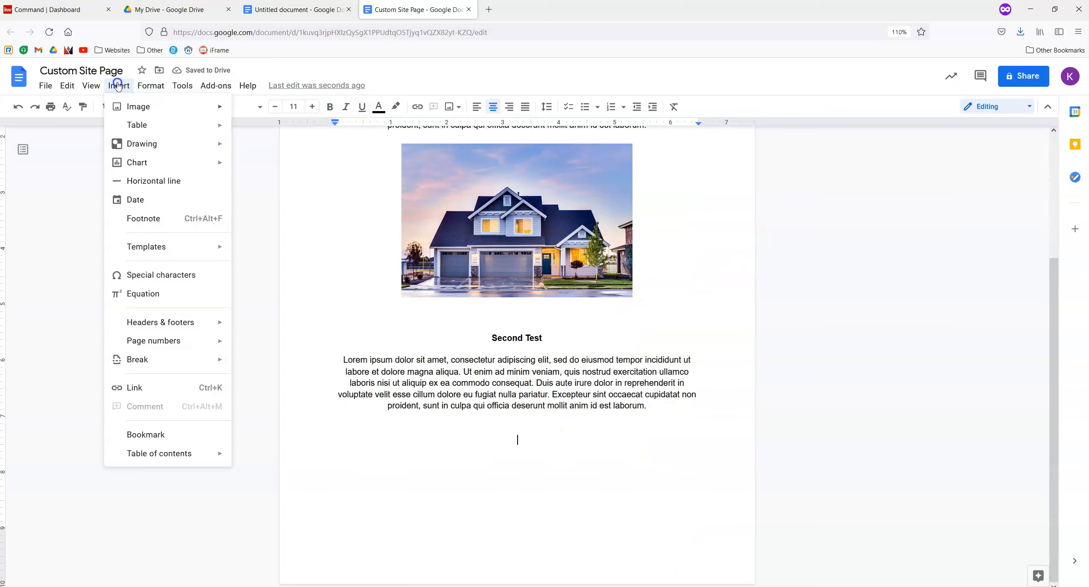
mouse_move(192, 106)
left_click(260, 111)
double_click(114, 89)
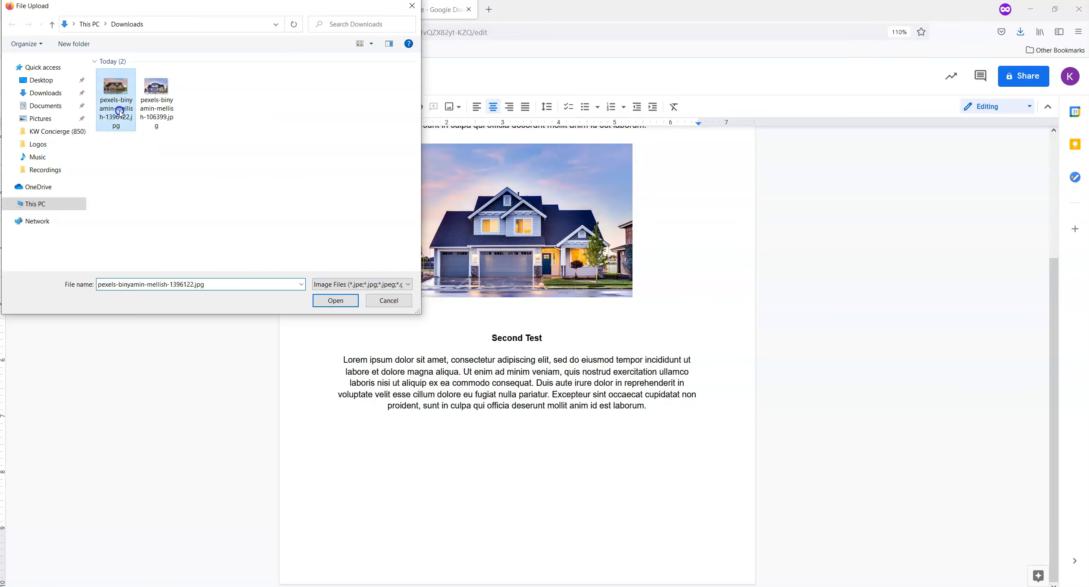
left_click(664, 459)
left_click_drag(700, 554, 551, 478)
scroll(639, 435, "up", 10)
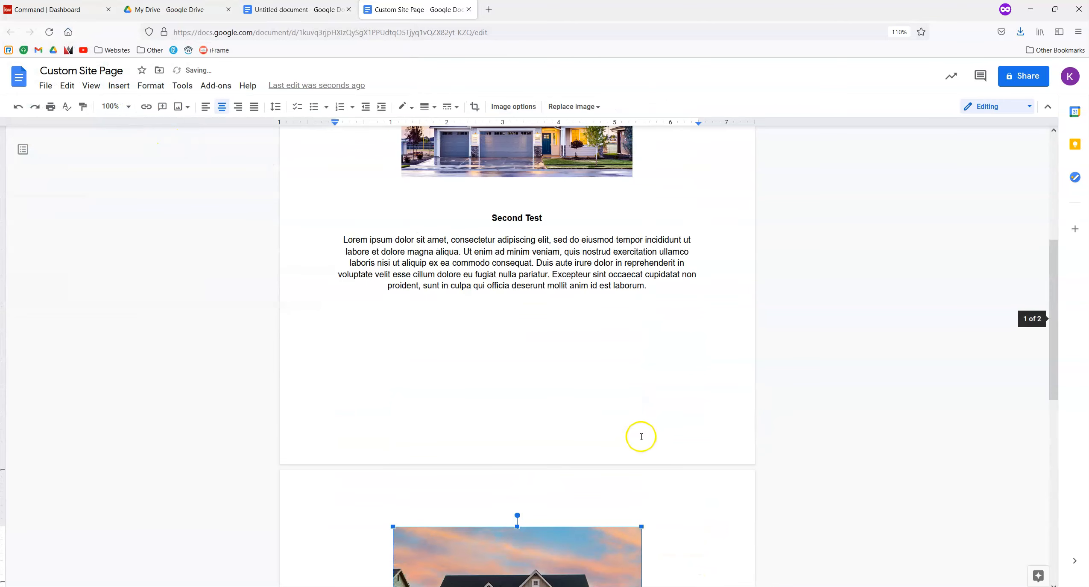
left_click(677, 396)
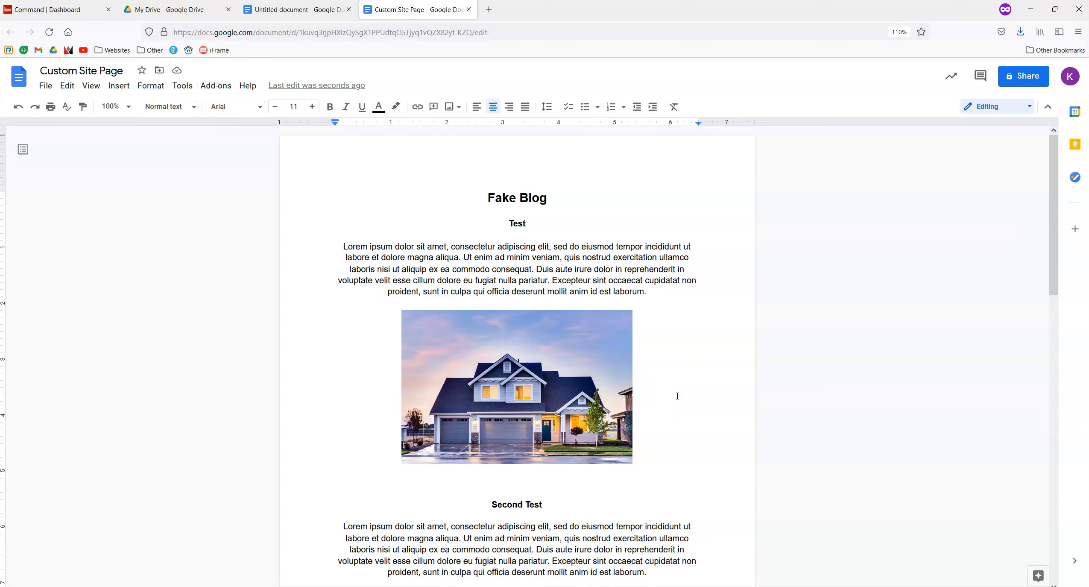
Switch to KW Command and create a new sub-page on the agent site.
left_click(68, 12)
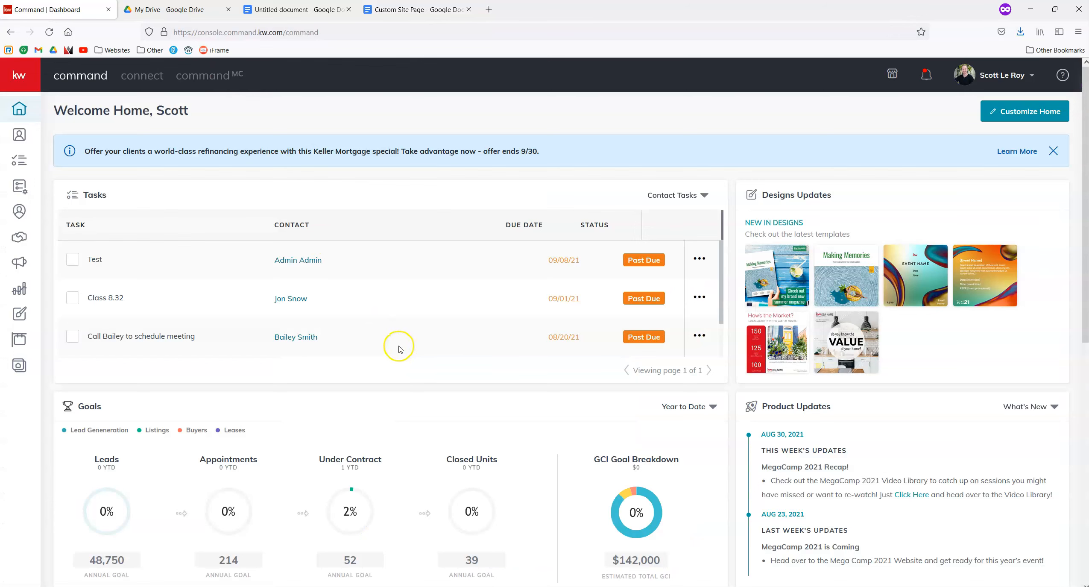
left_click(19, 365)
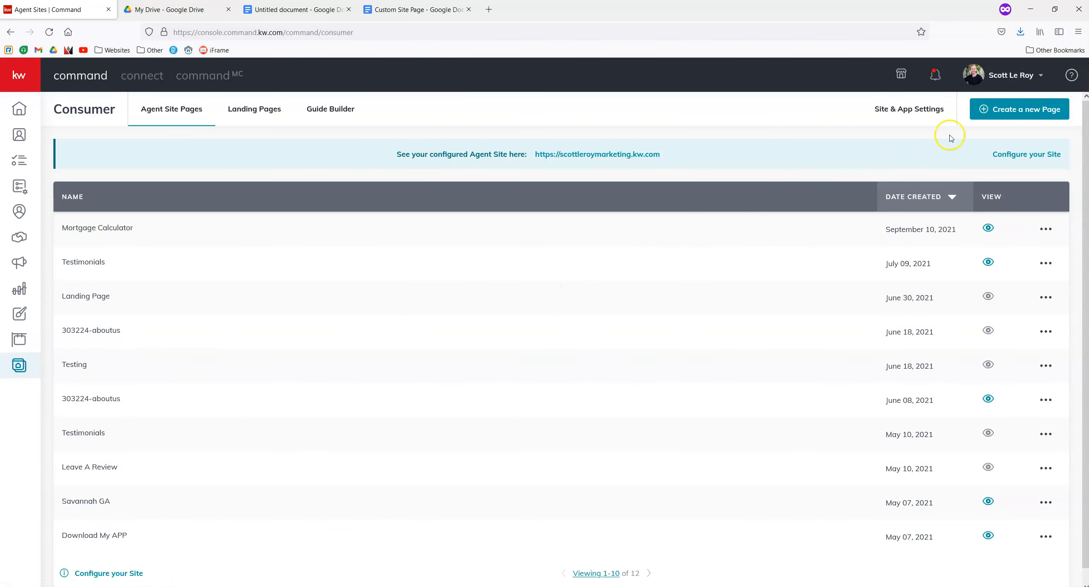
left_click(998, 110)
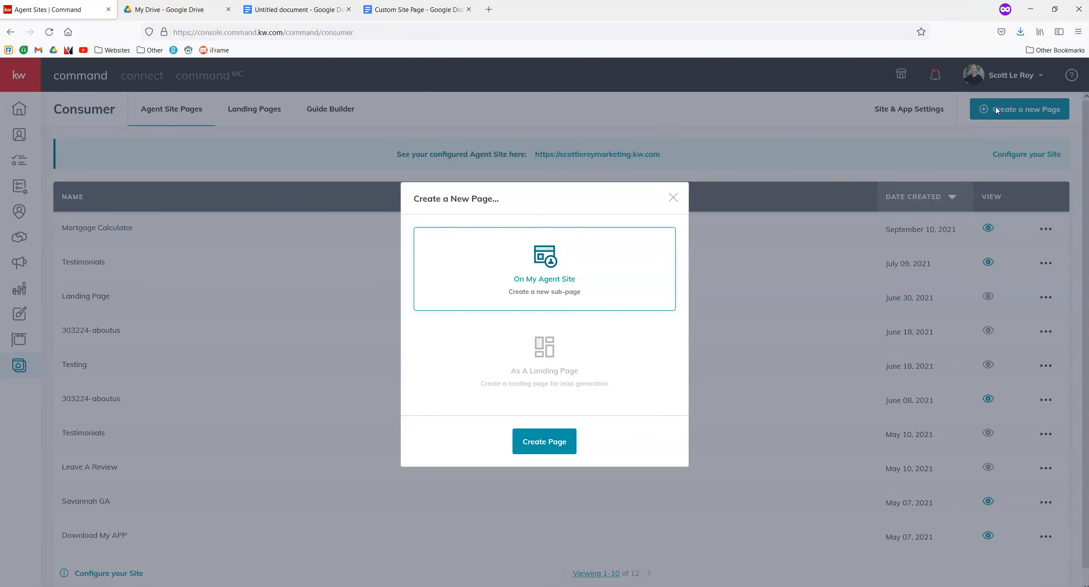
left_click(537, 436)
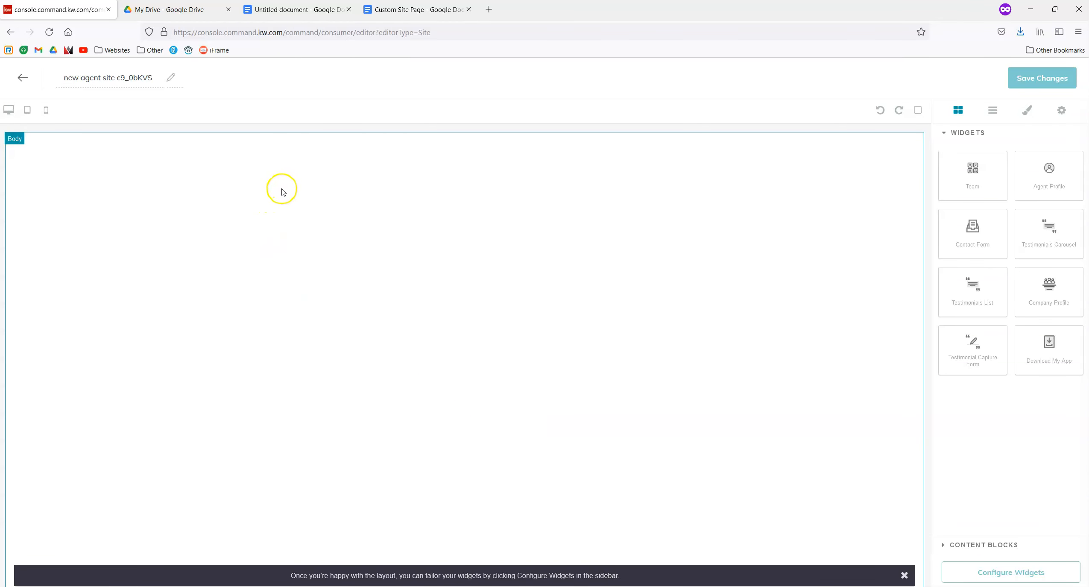
Rename the new agent site page as Custom Site Page and dismiss the widget configuration tip.
left_click(128, 75)
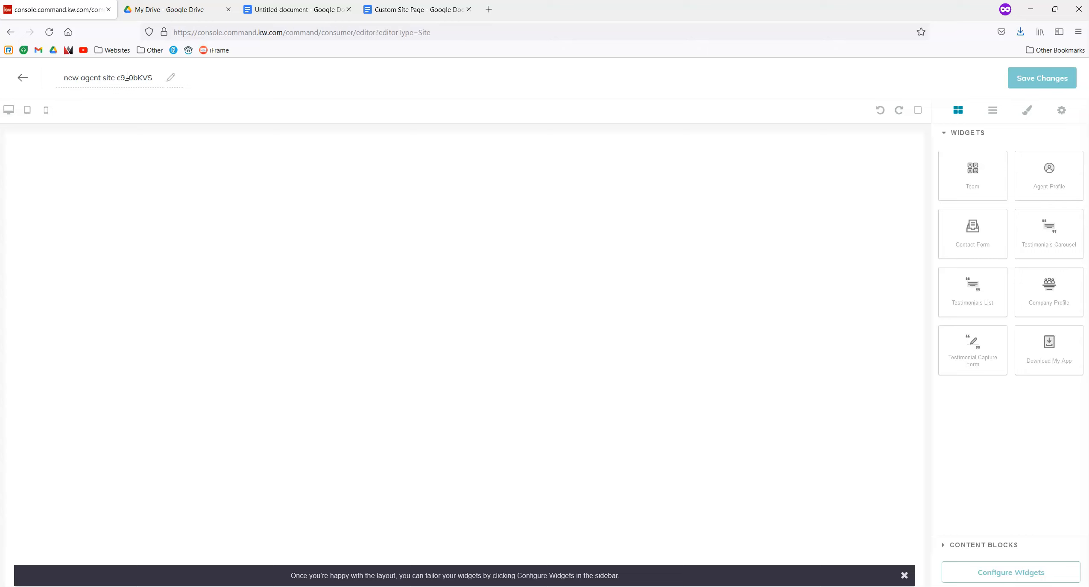
triple_click(128, 76)
type("Custom Site Page")
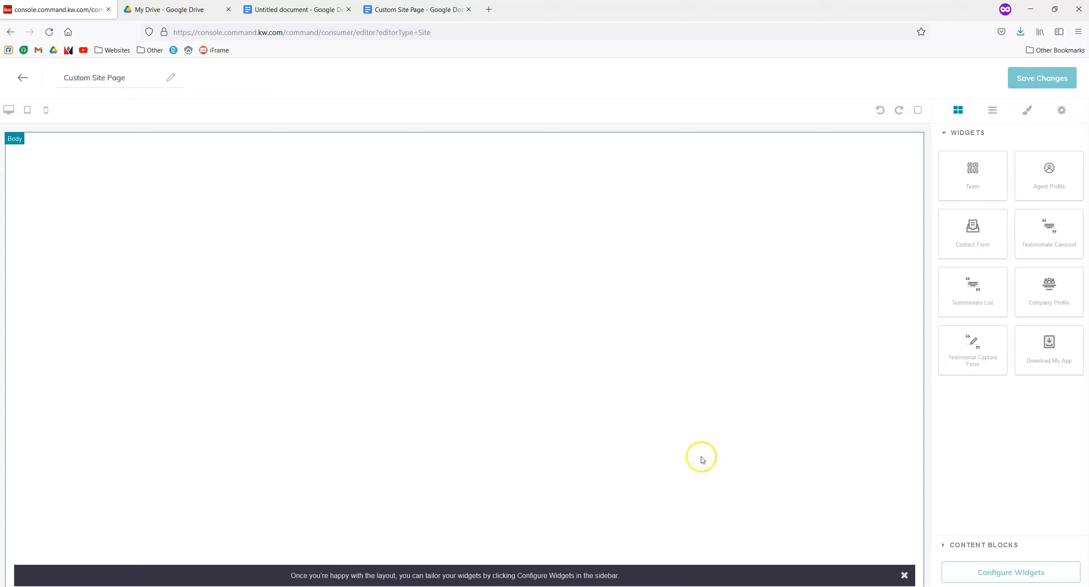
left_click(904, 575)
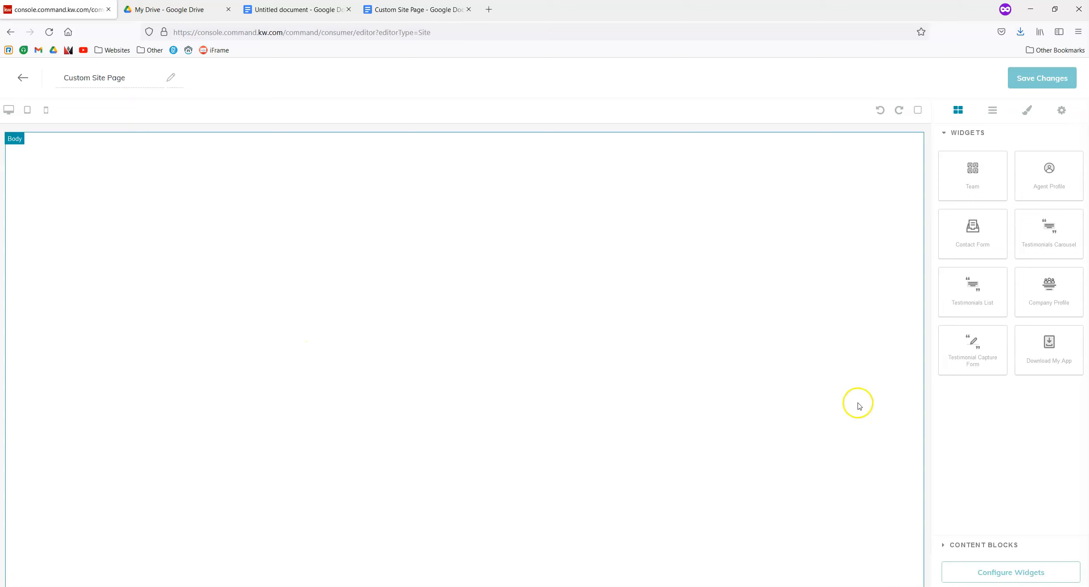
Add a Text content block to the page body and a Download My App widget below it.
left_click(988, 549)
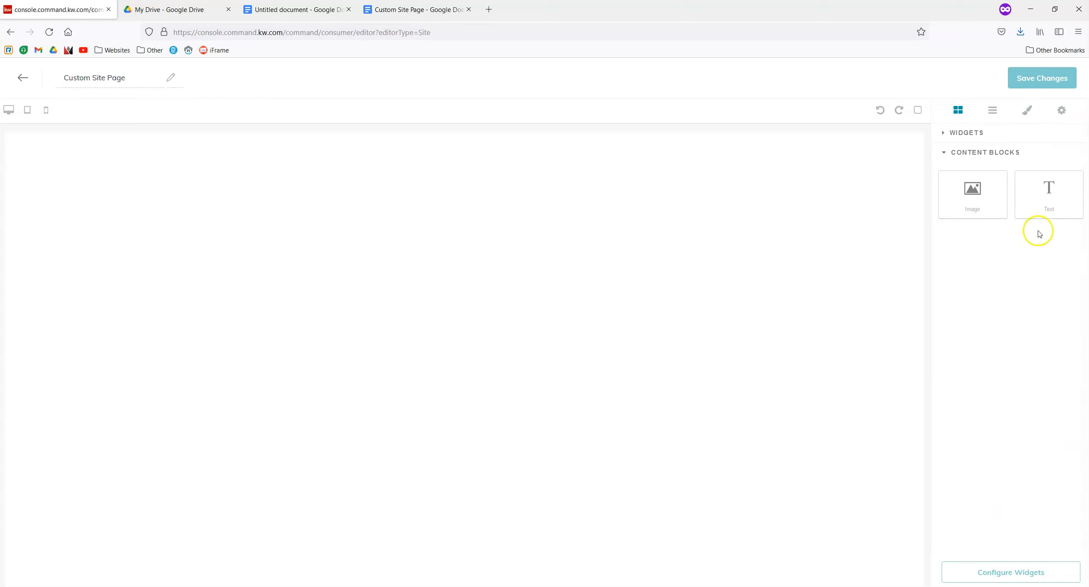
left_click_drag(1047, 202, 380, 198)
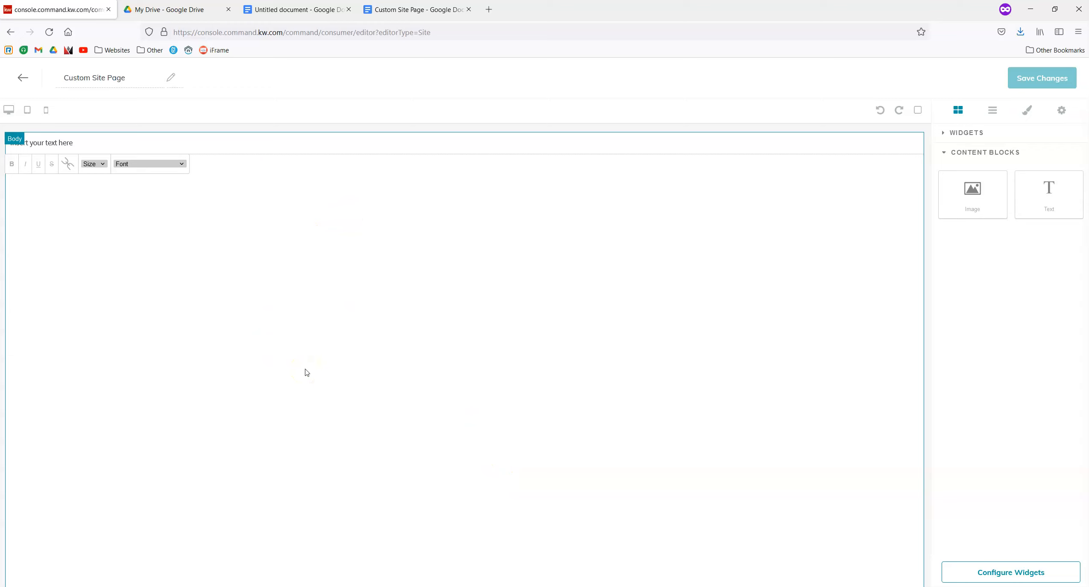
left_click(948, 133)
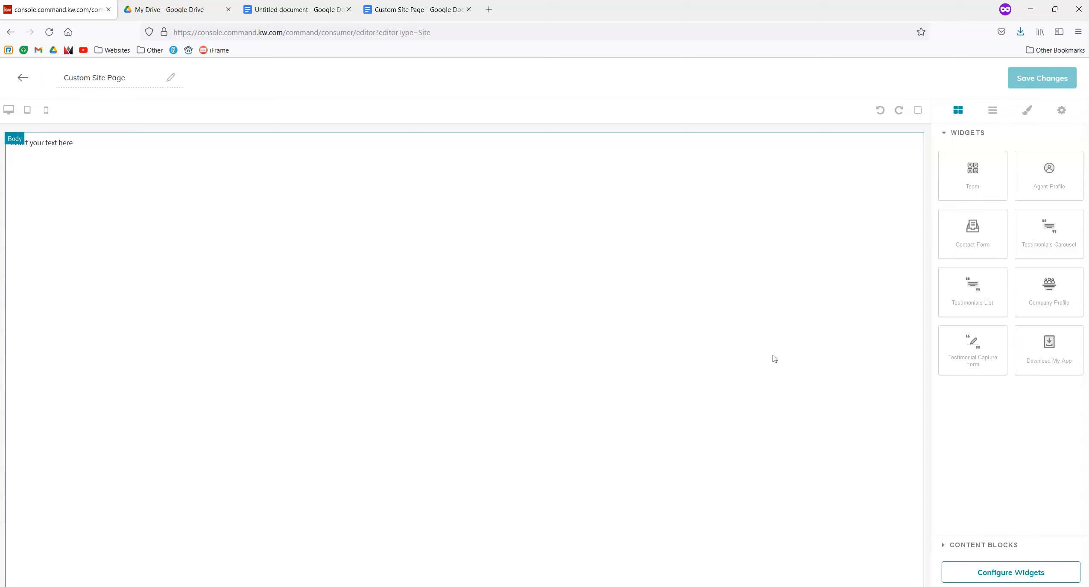
left_click_drag(1062, 350, 886, 367)
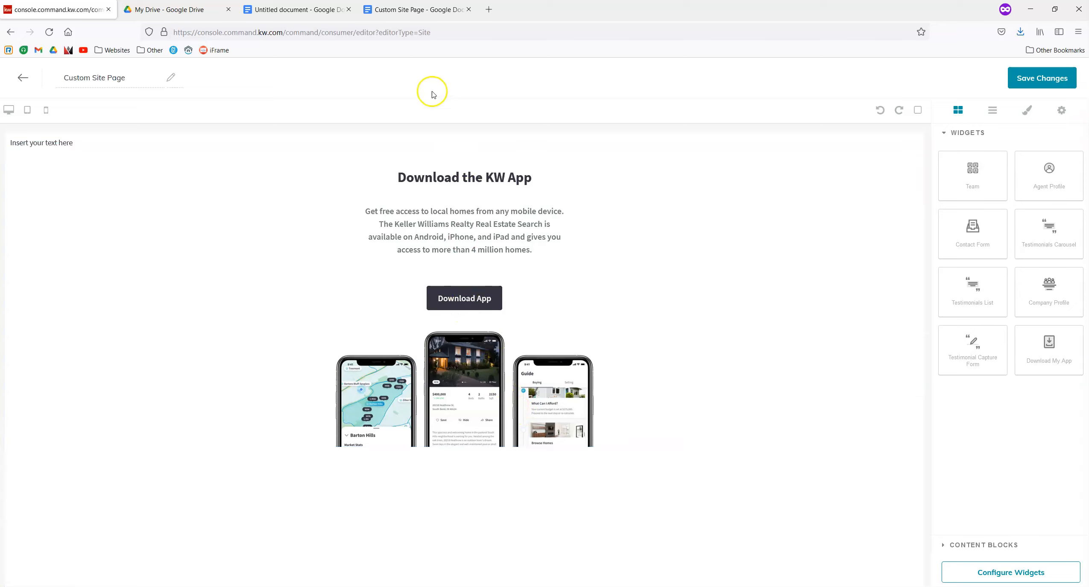
Switch to the Custom Site Page document in Google Docs and left-align the paragraph under the Test heading.
left_click(402, 13)
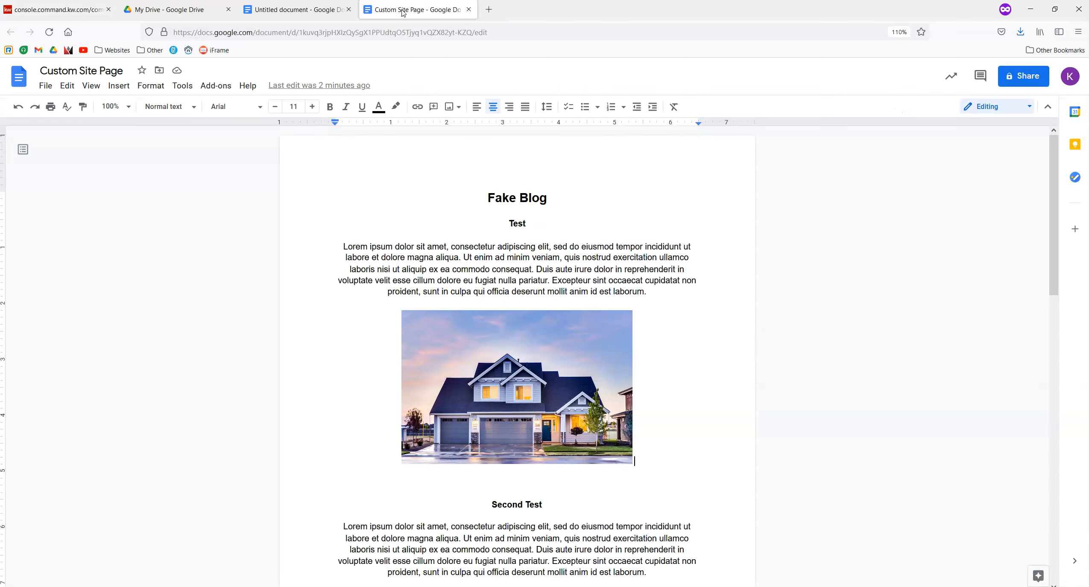
scroll(598, 332, "down", 5)
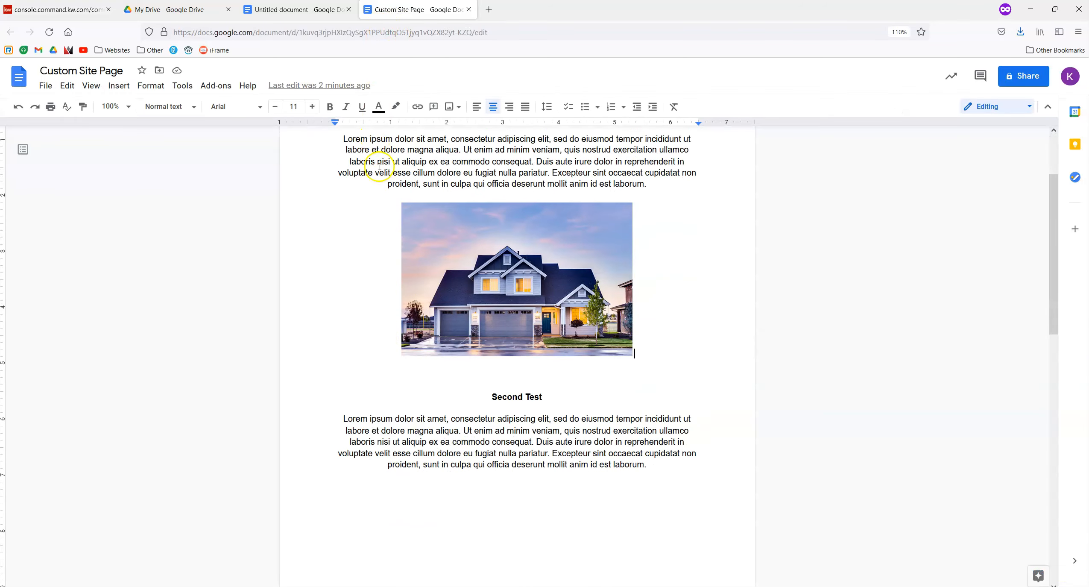
scroll(656, 300, "up", 5)
left_click_drag(674, 291, 307, 243)
left_click(477, 107)
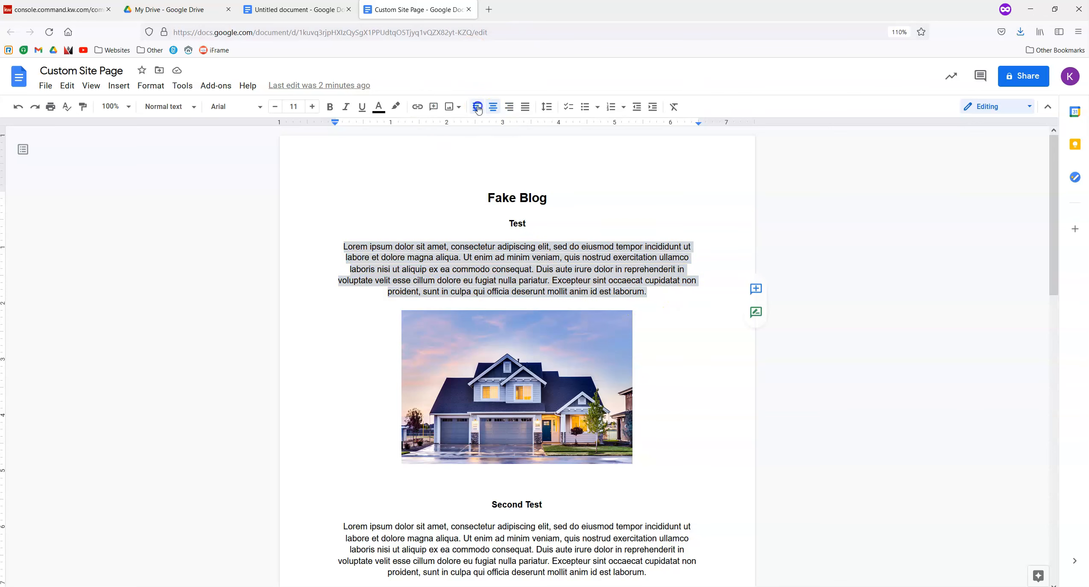
left_click(421, 282)
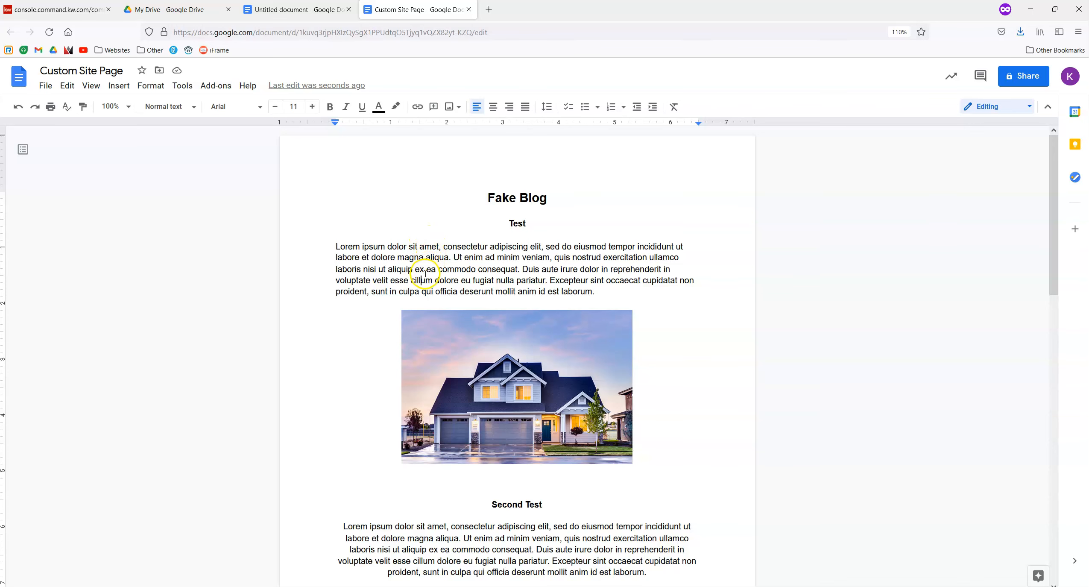
Copy the document's blog content from the Fake Blog title through the second house photo.
left_click_drag(412, 188, 579, 497)
key("ctrl+c")
left_click(580, 496)
scroll(582, 485, "up", 4)
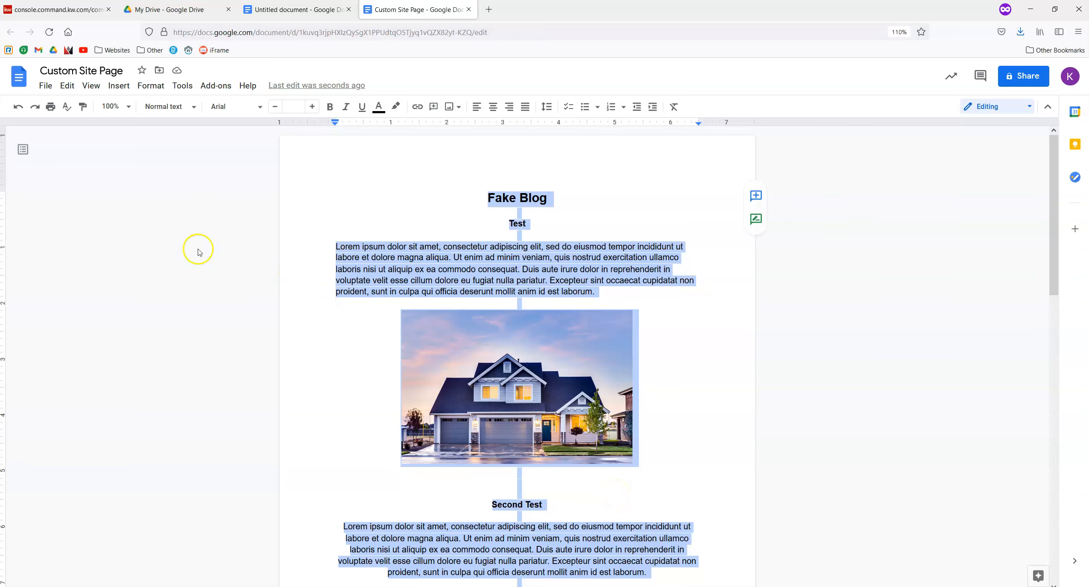
Switch back to the Command page editor, replace the Text block's placeholder with the copied content and review the page.
left_click(75, 17)
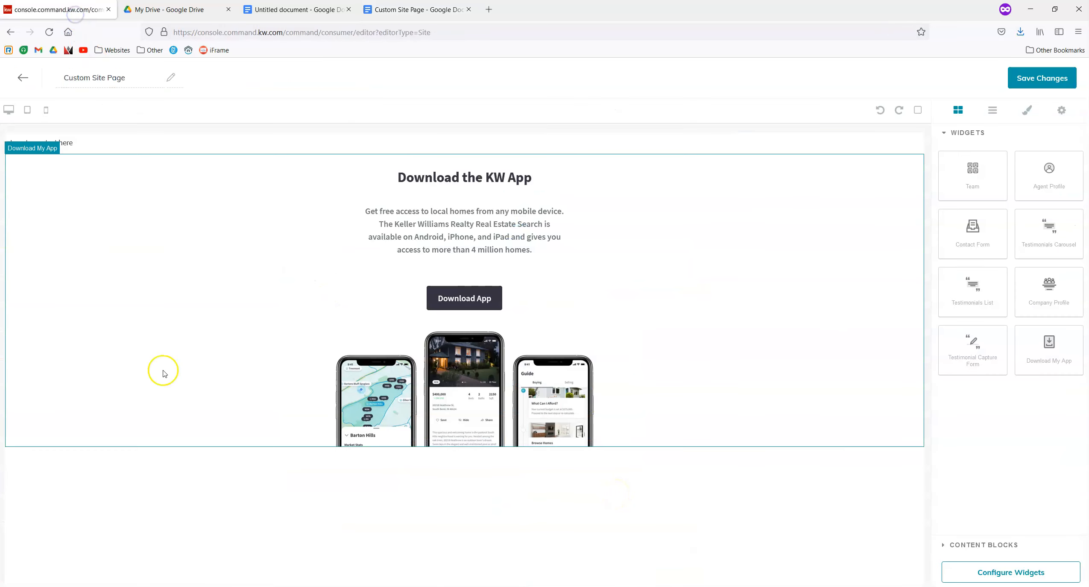
left_click(80, 146)
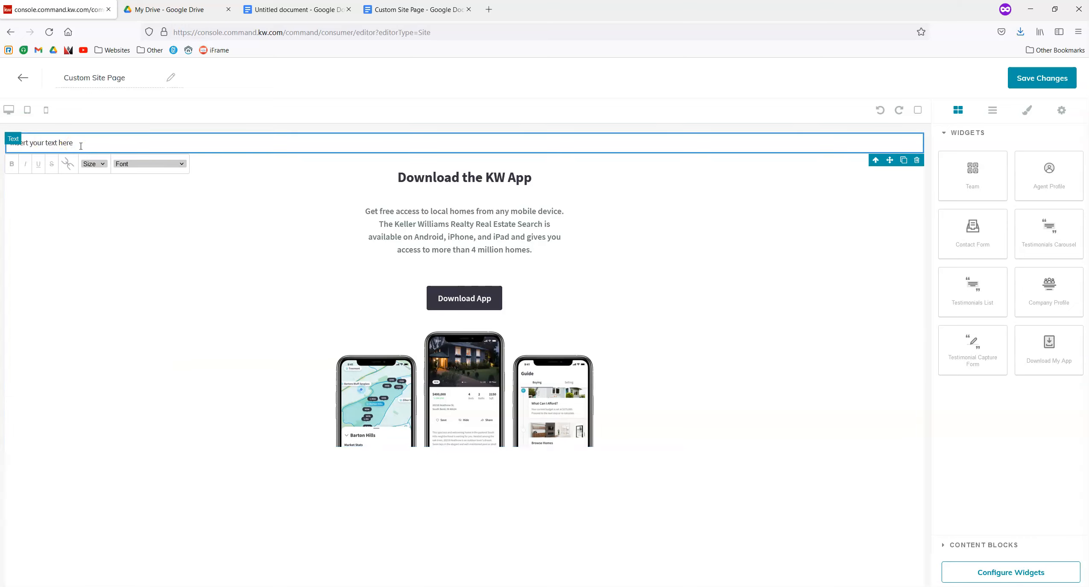
left_click_drag(80, 146, 22, 144)
key("BackSpace")
key("BackSpace")
key("BackSpace")
key("ctrl+v")
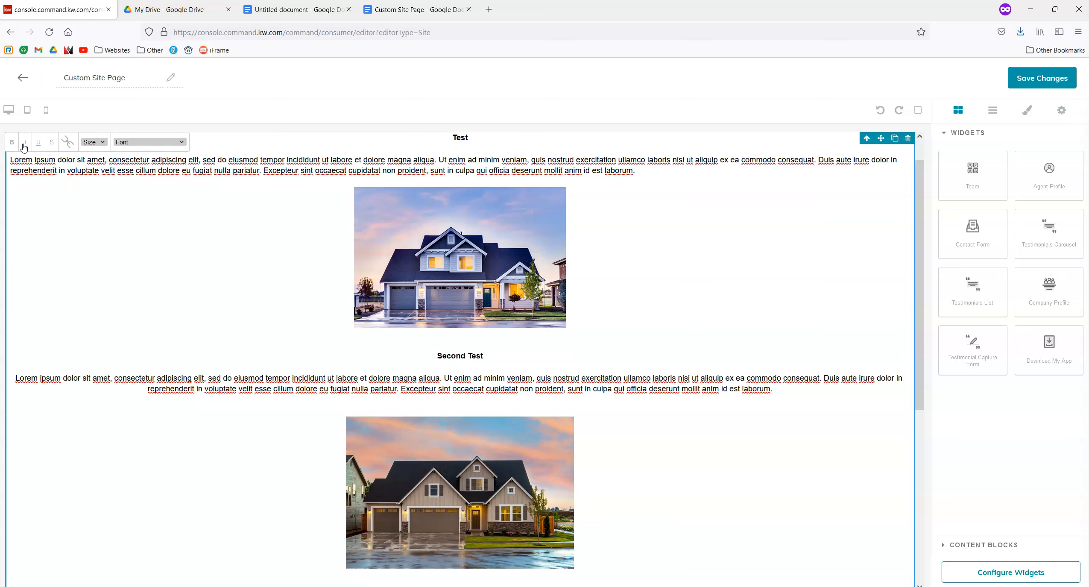
scroll(49, 335, "up", 1)
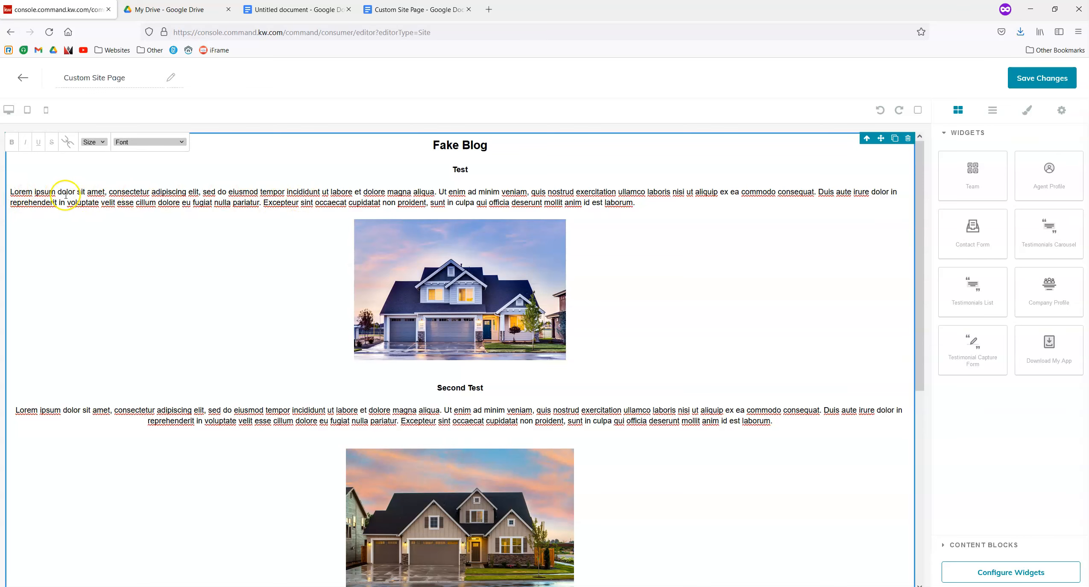
scroll(277, 419, "down", 10)
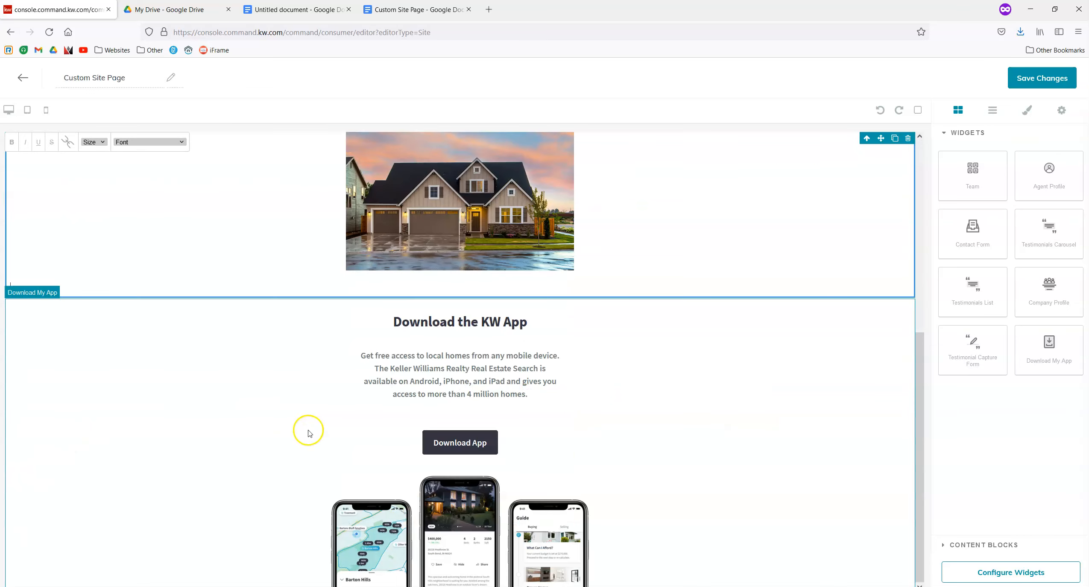
scroll(409, 442, "up", 10)
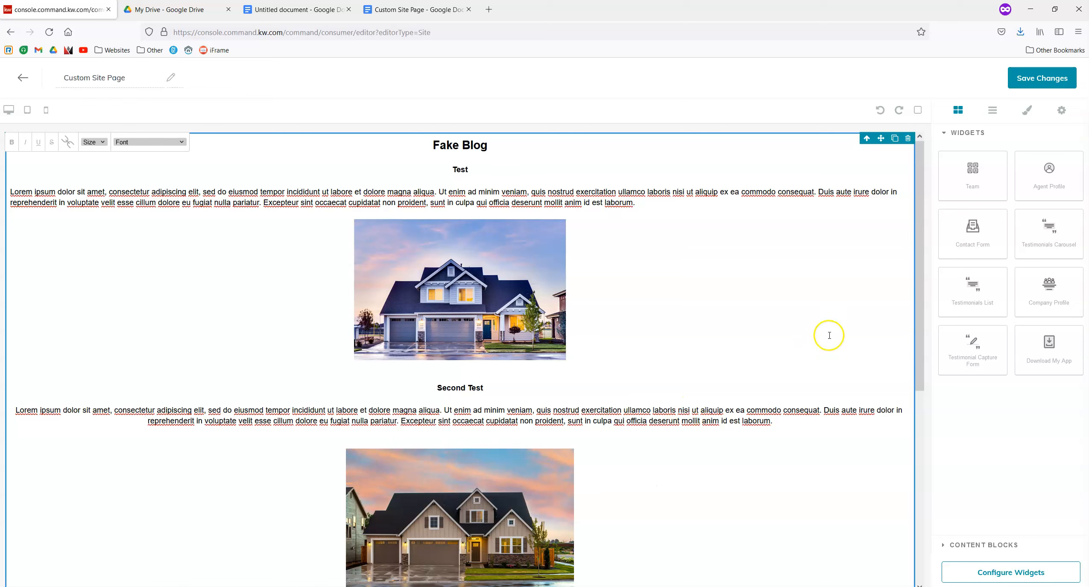
Set the width of the Text block holding the blog content to 1000 px.
left_click(1028, 112)
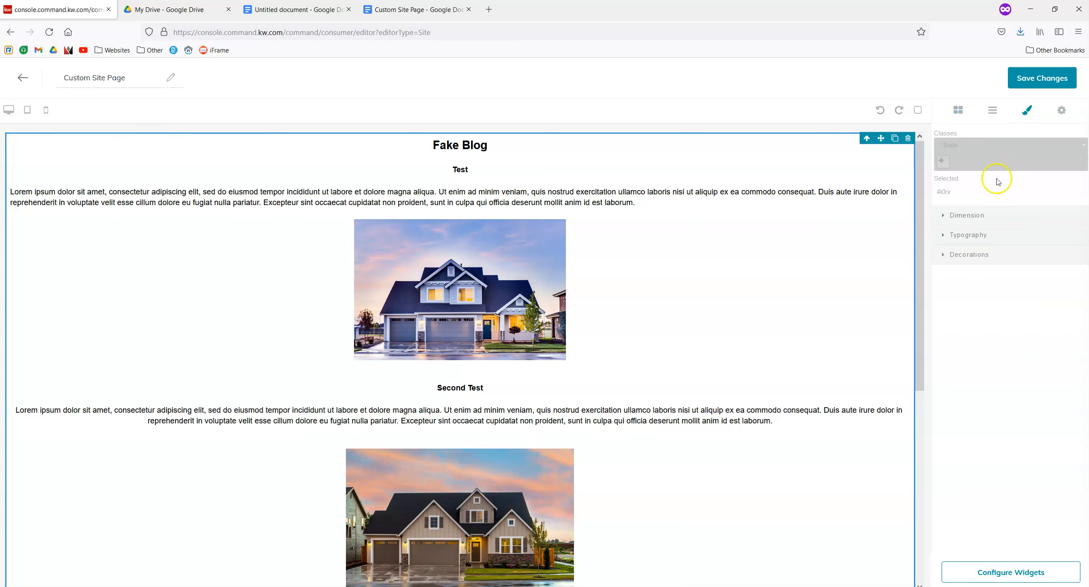
left_click(968, 216)
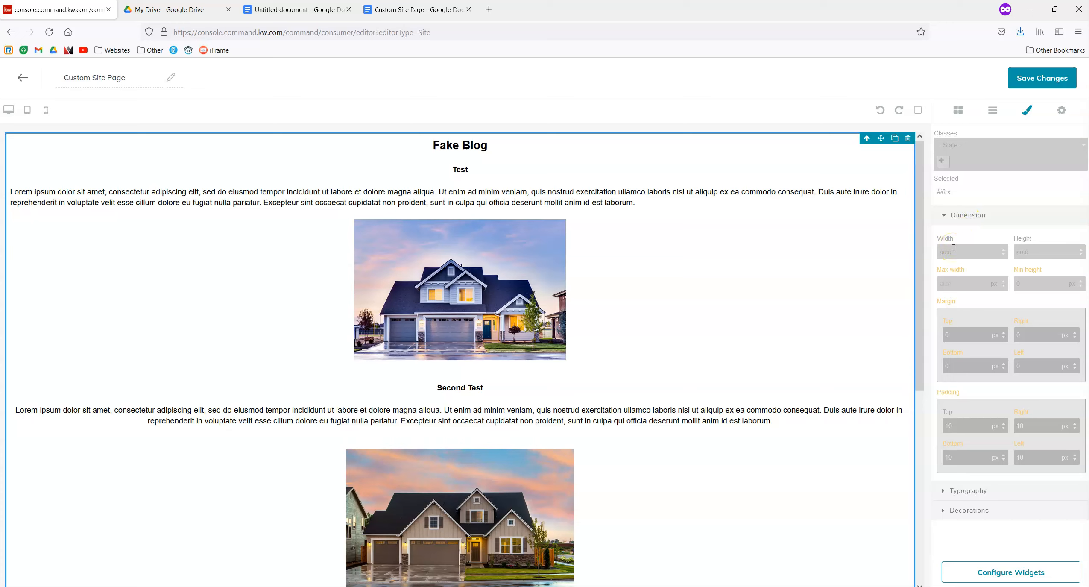
left_click_drag(955, 253, 936, 253)
type("1000")
key("Return")
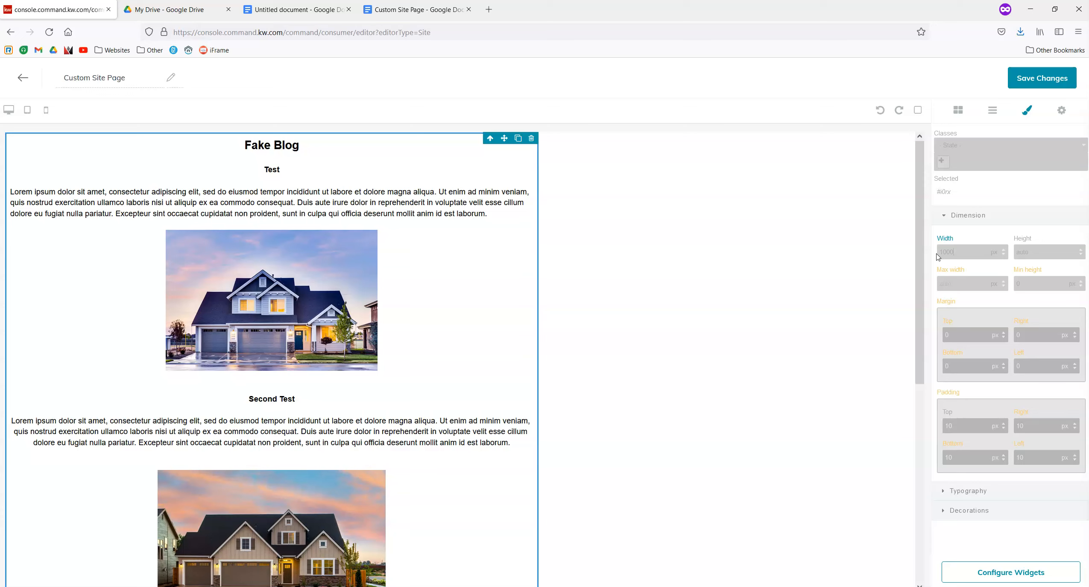
Centre the Text block on the page by setting its right and left margins to auto, and check the layout.
left_click(949, 300)
double_click(1020, 331)
type("a")
double_click(1017, 366)
type("a")
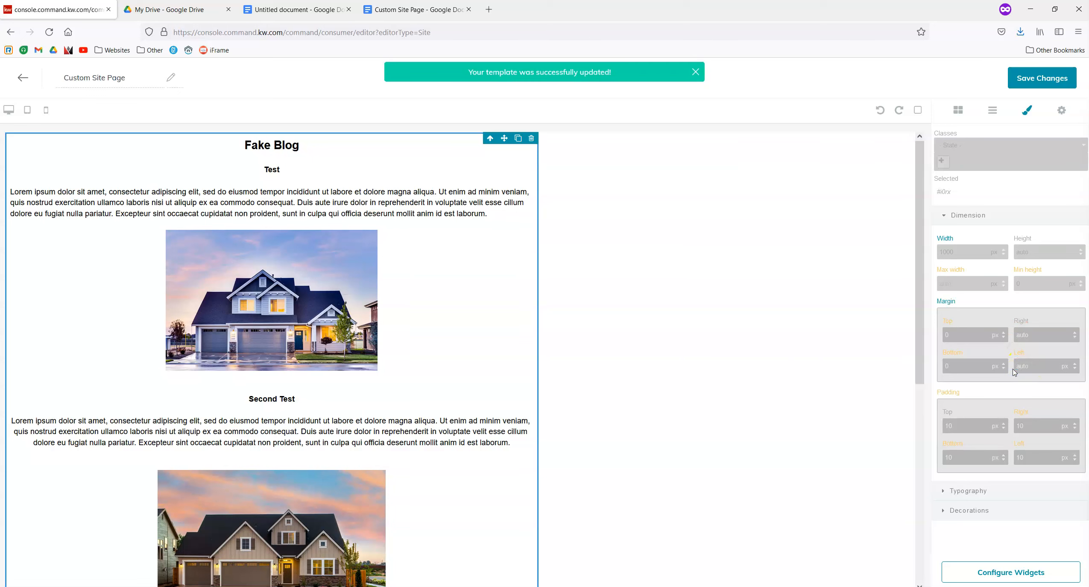
type("uto")
key("Return")
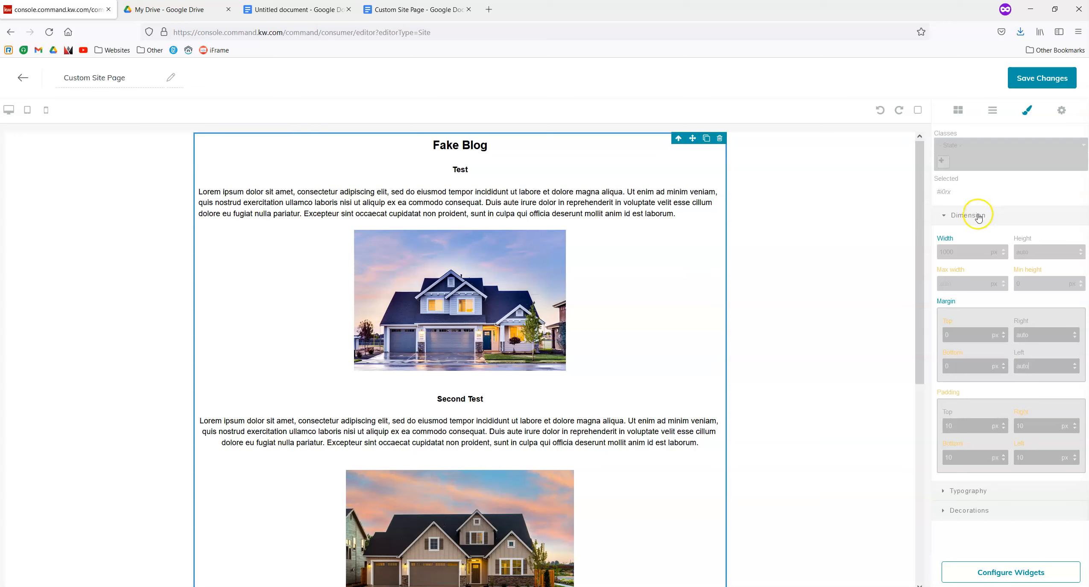
left_click(939, 238)
scroll(591, 227, "down", 6)
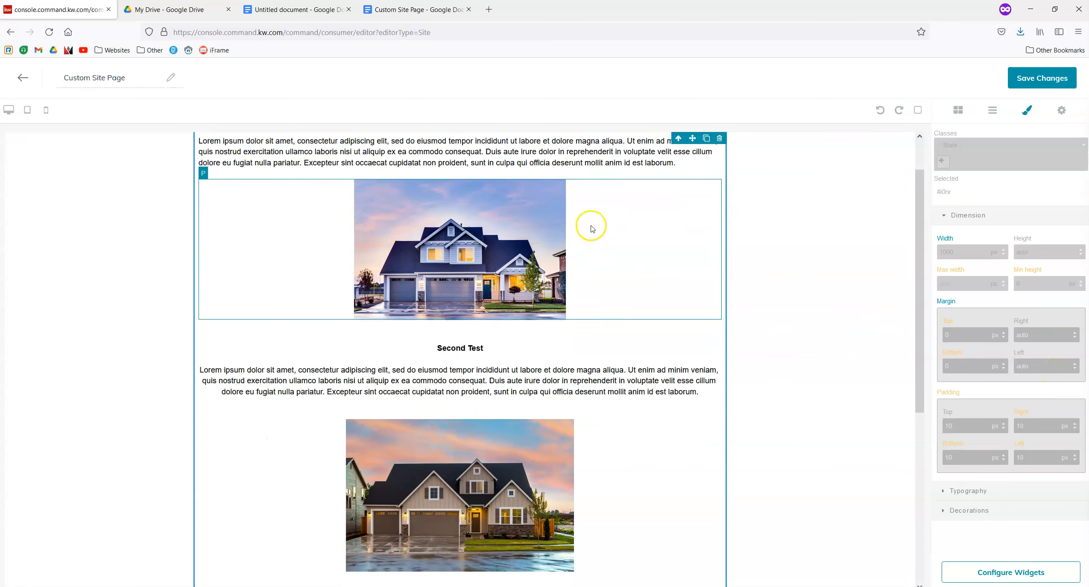
scroll(592, 229, "up", 7)
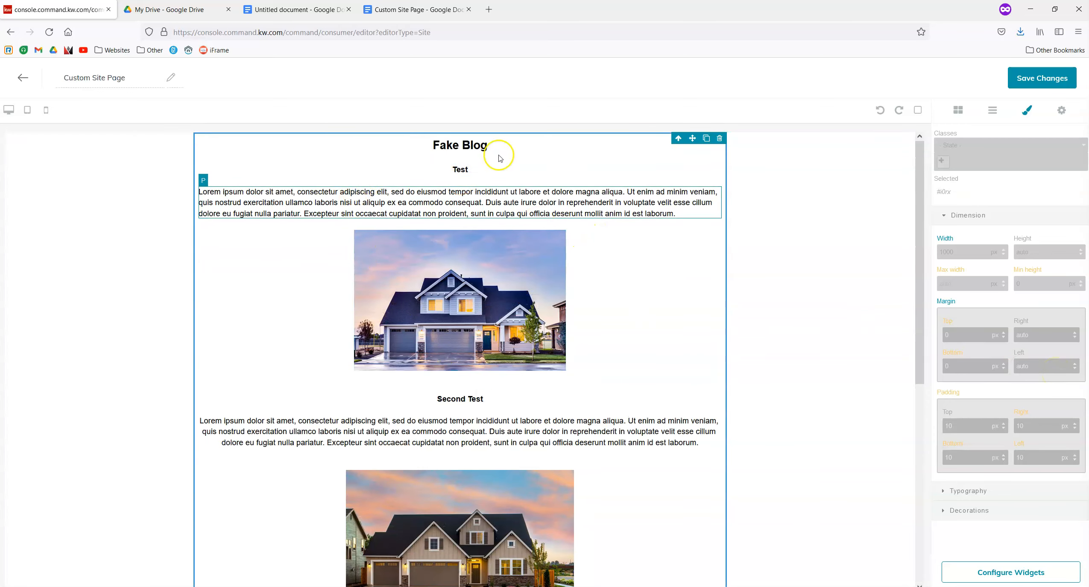
left_click(957, 110)
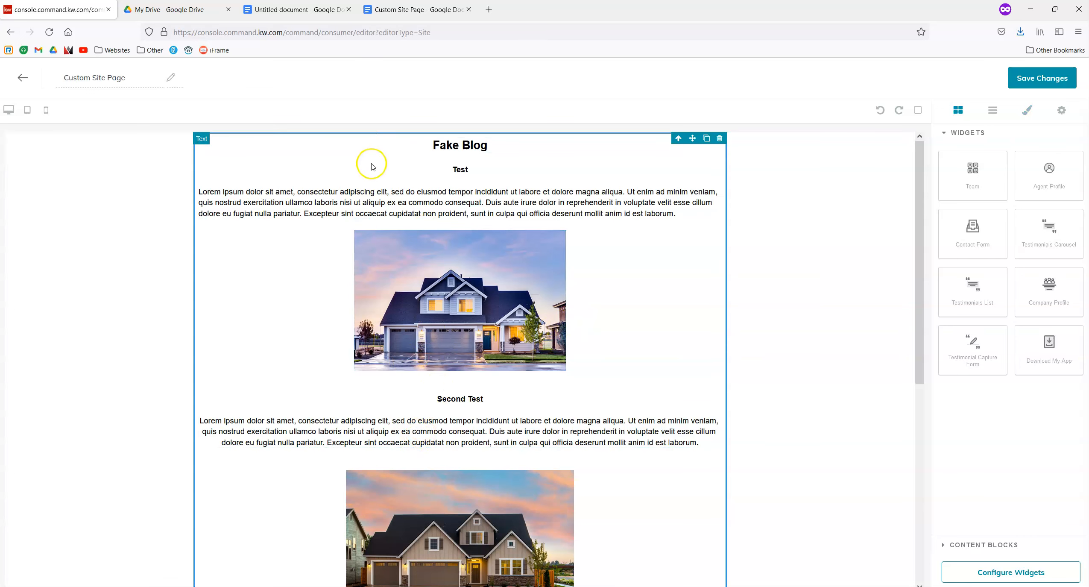
Switch to the Custom Site Page document in Google Docs and extend its title to "Fake Blog - This is a change to the template".
left_click(391, 10)
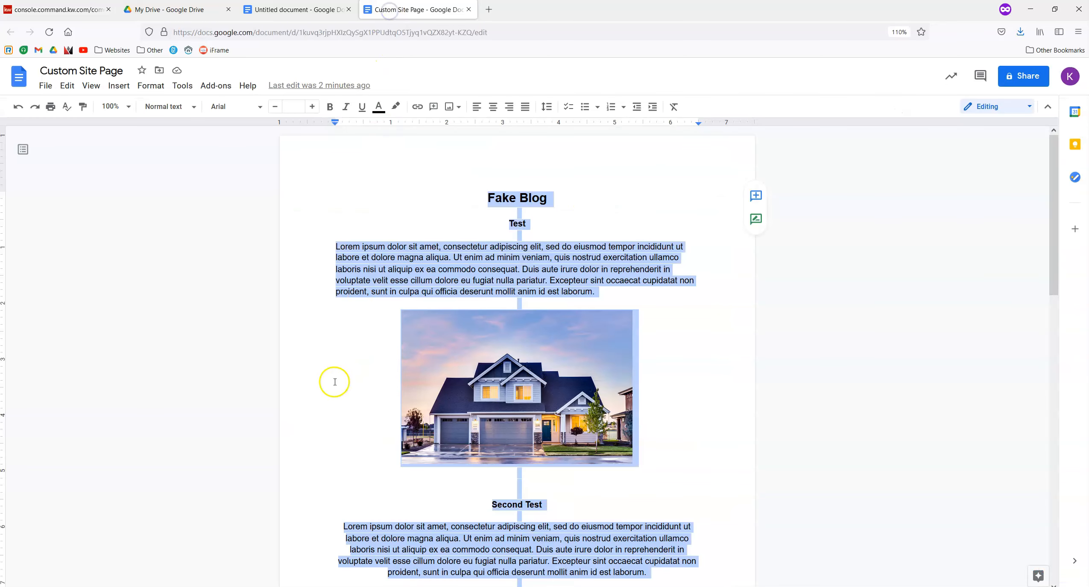
left_click(340, 370)
left_click(374, 269)
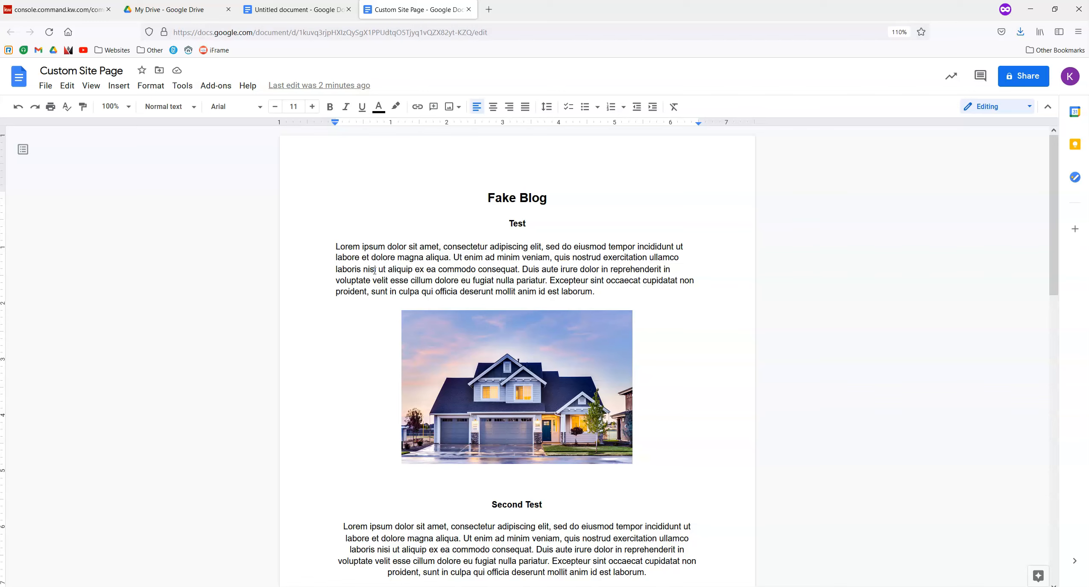
scroll(375, 268, "down", 3)
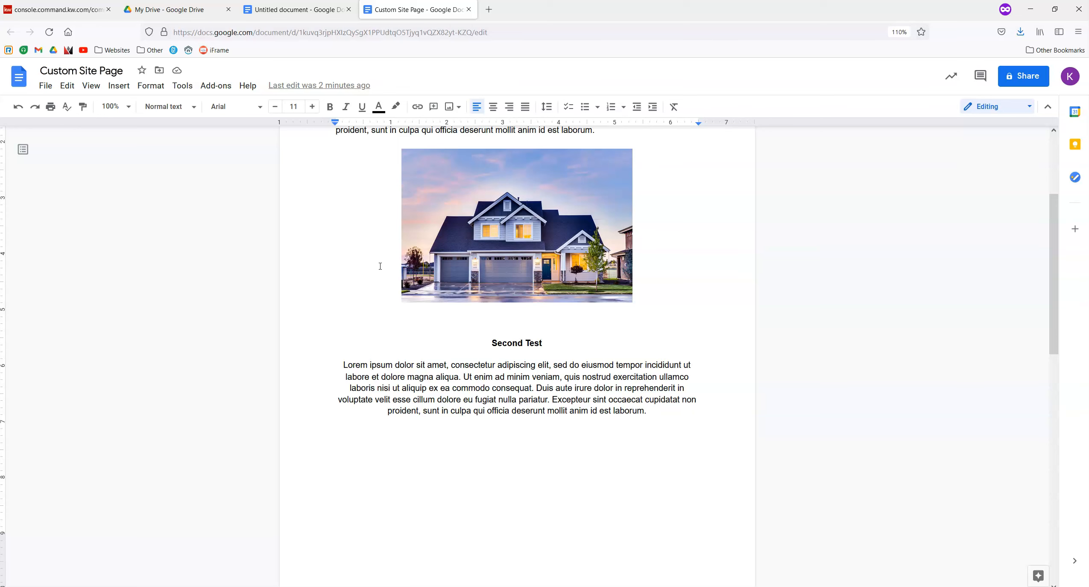
scroll(552, 314, "up", 3)
left_click(553, 196)
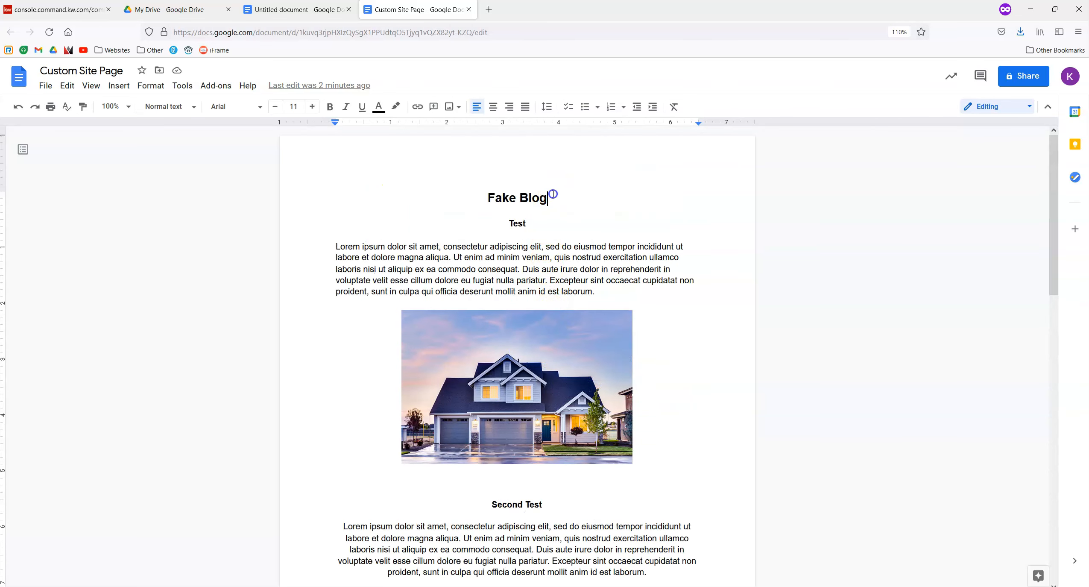
type("-")
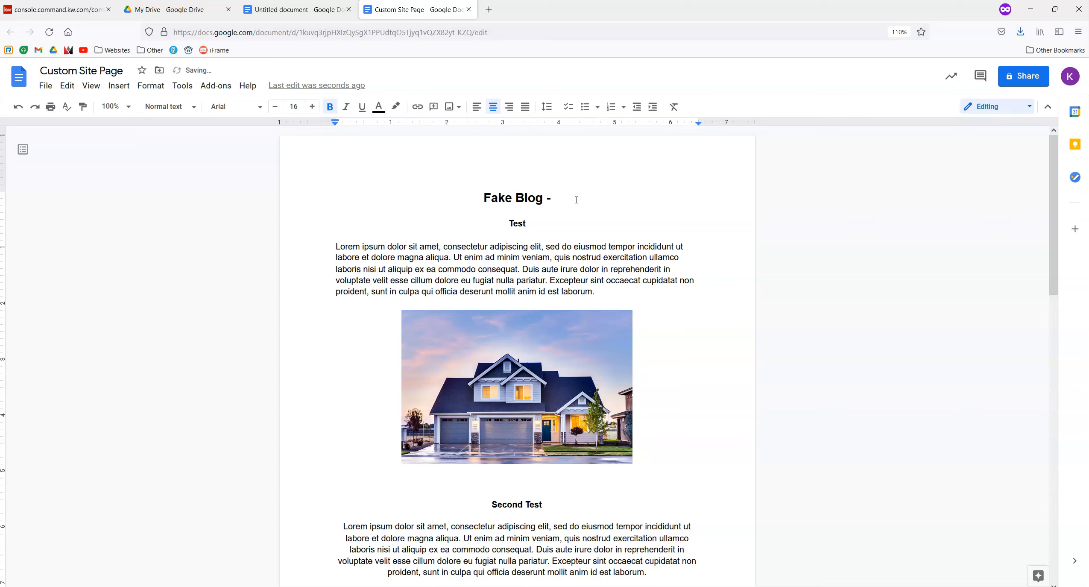
type(" This is a")
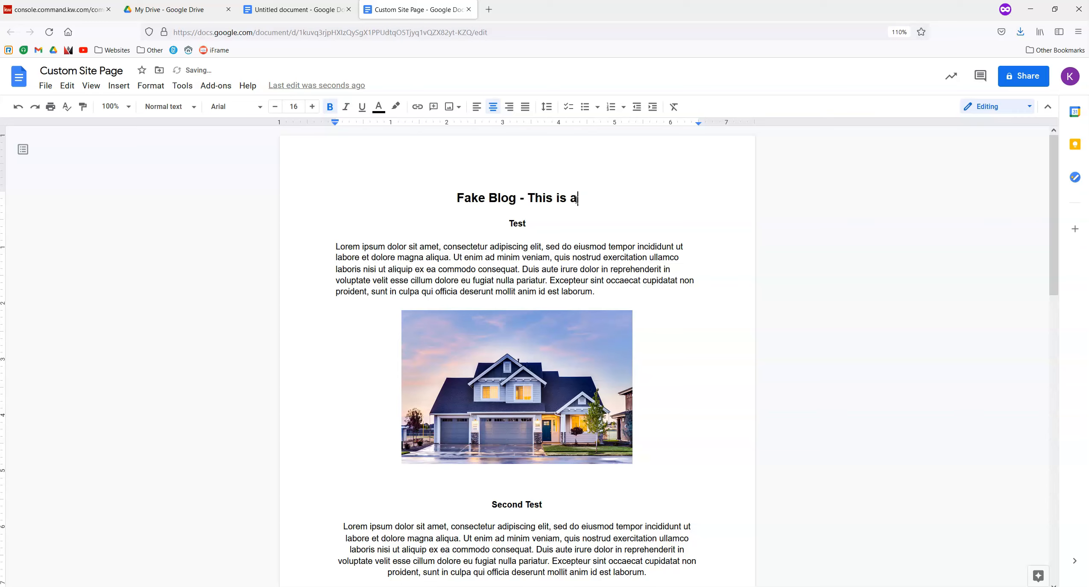
type(" change to the template")
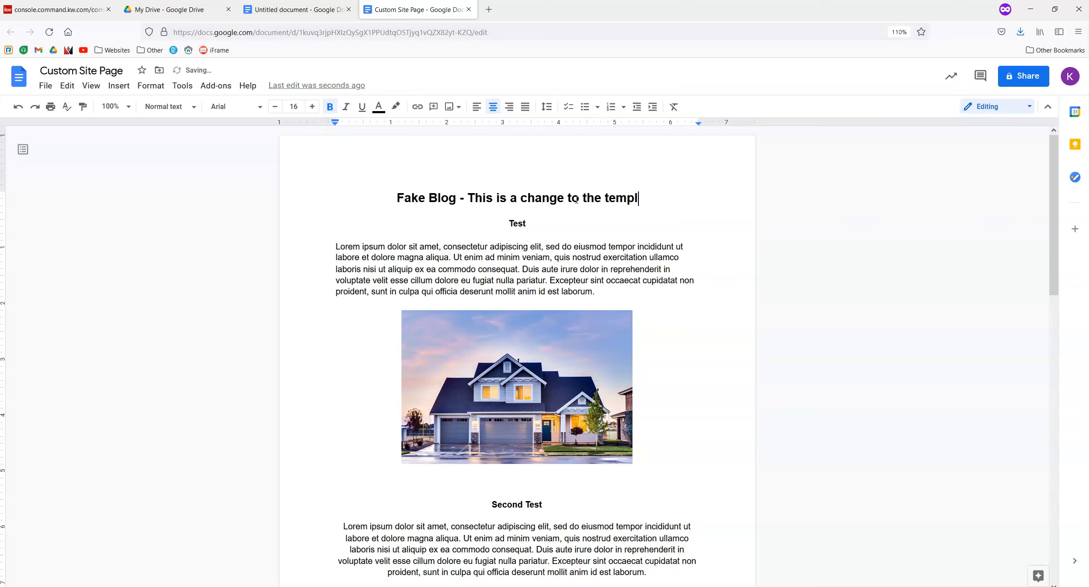
Copy the entire document and replace the Text block's content in the Command page editor with it.
left_click(562, 234)
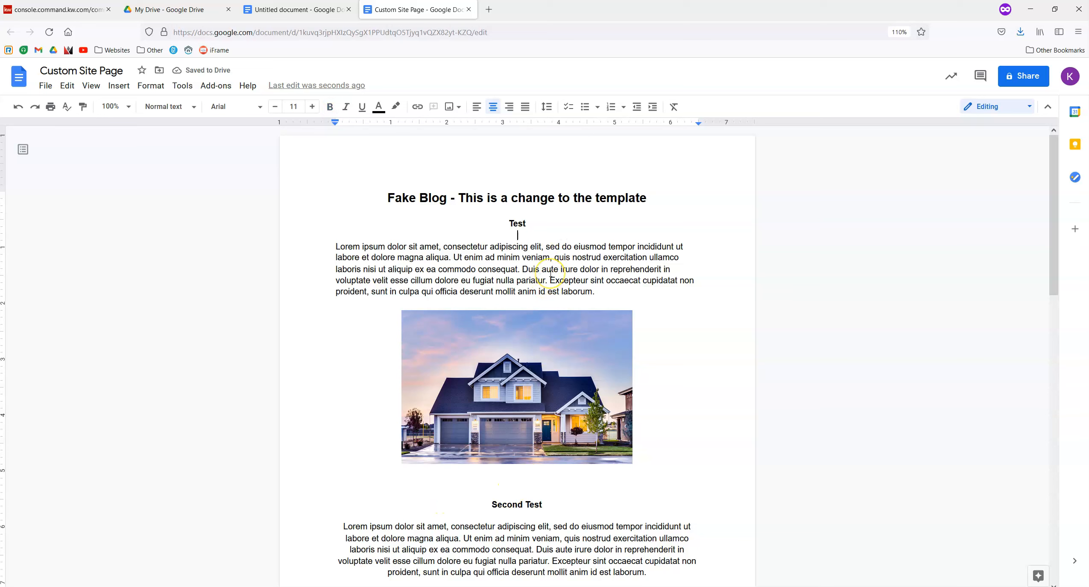
key("ctrl+a")
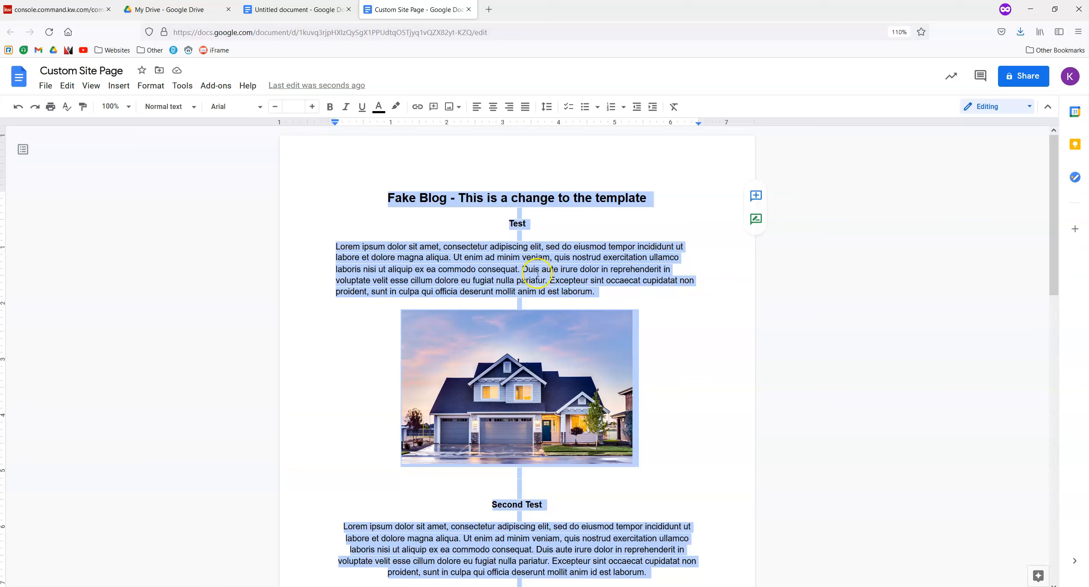
left_click(67, 9)
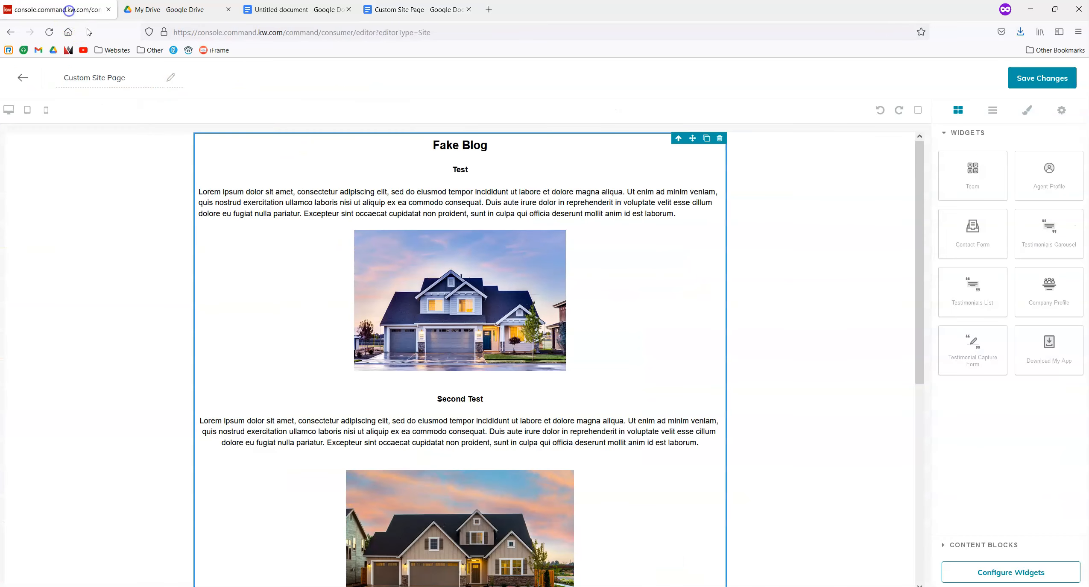
left_click(314, 139)
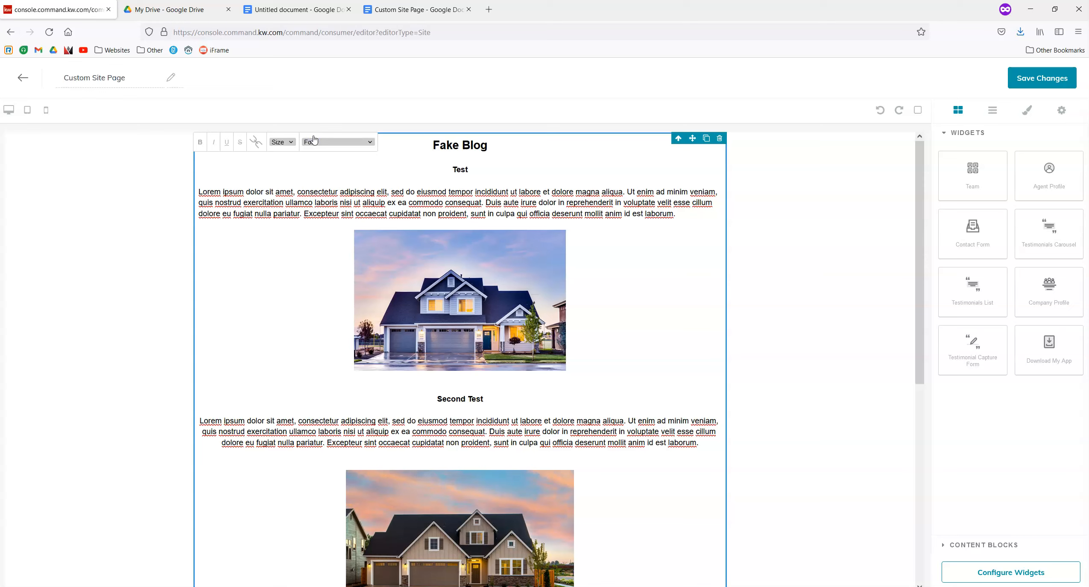
left_click(548, 142)
left_click(551, 137)
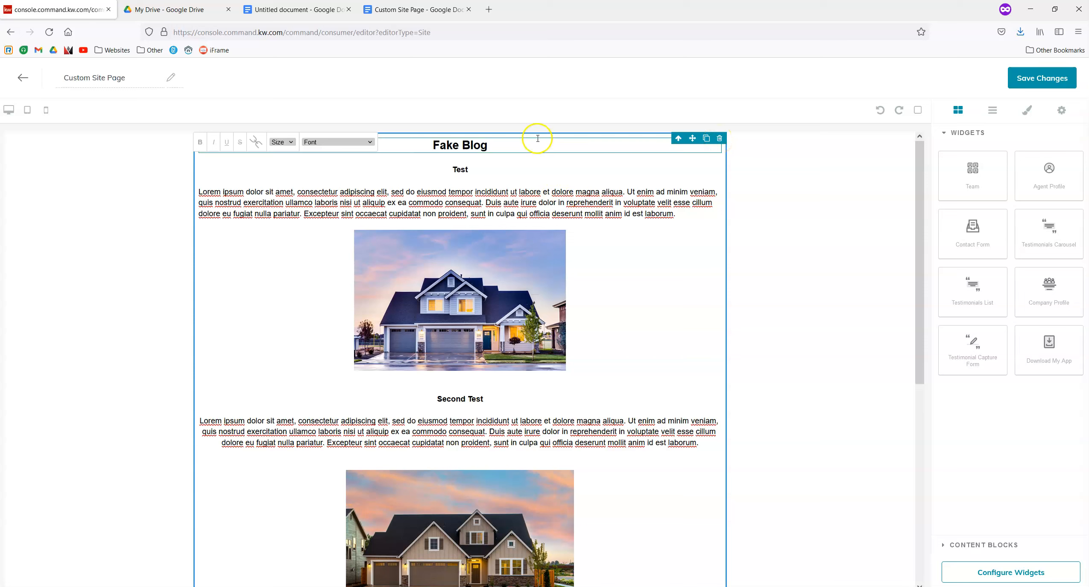
key("ctrl+a")
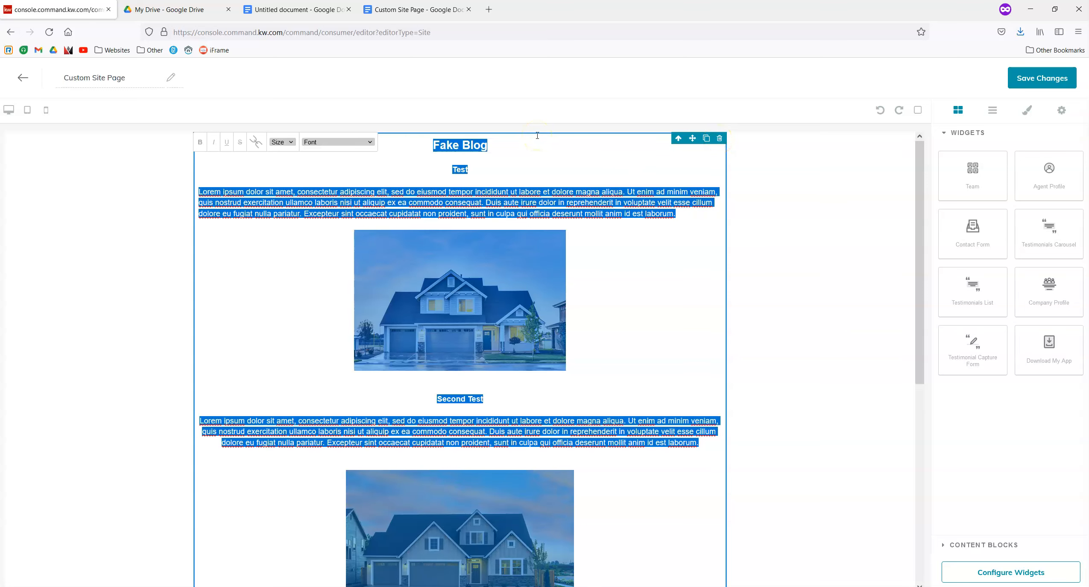
key("BackSpace")
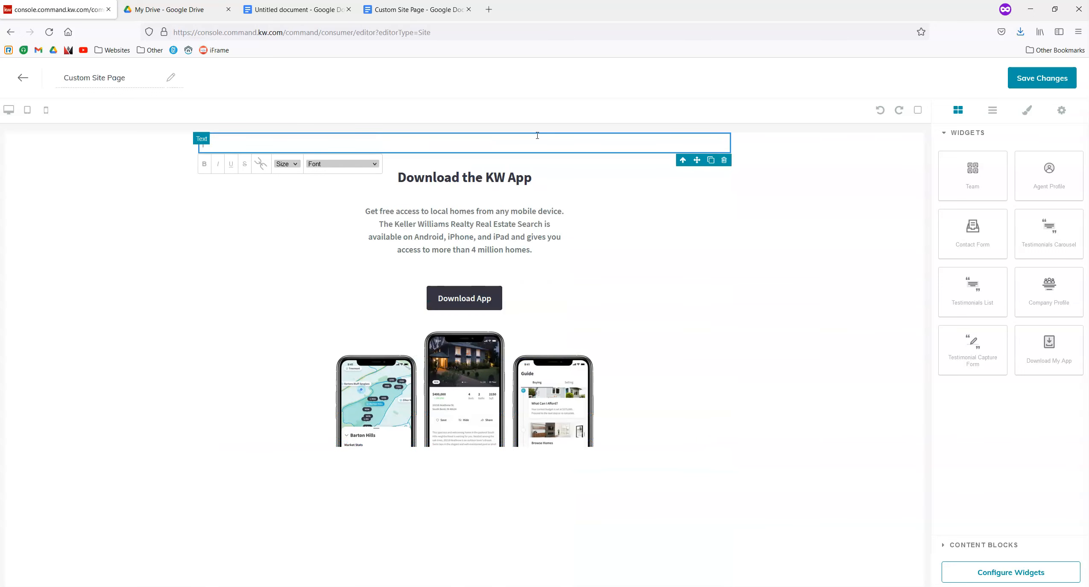
key("ctrl+v")
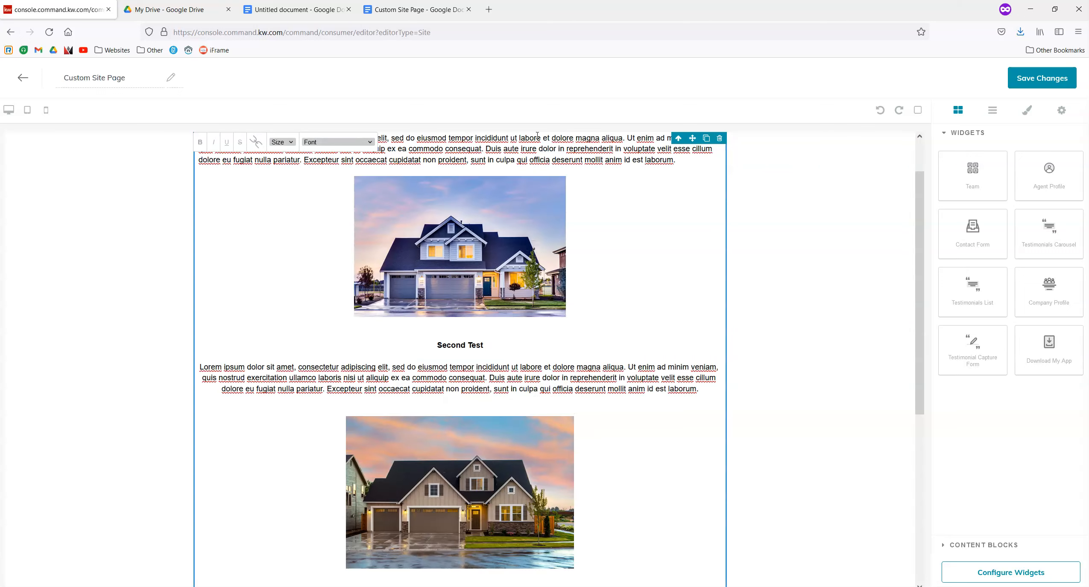
scroll(460, 177, "up", 2)
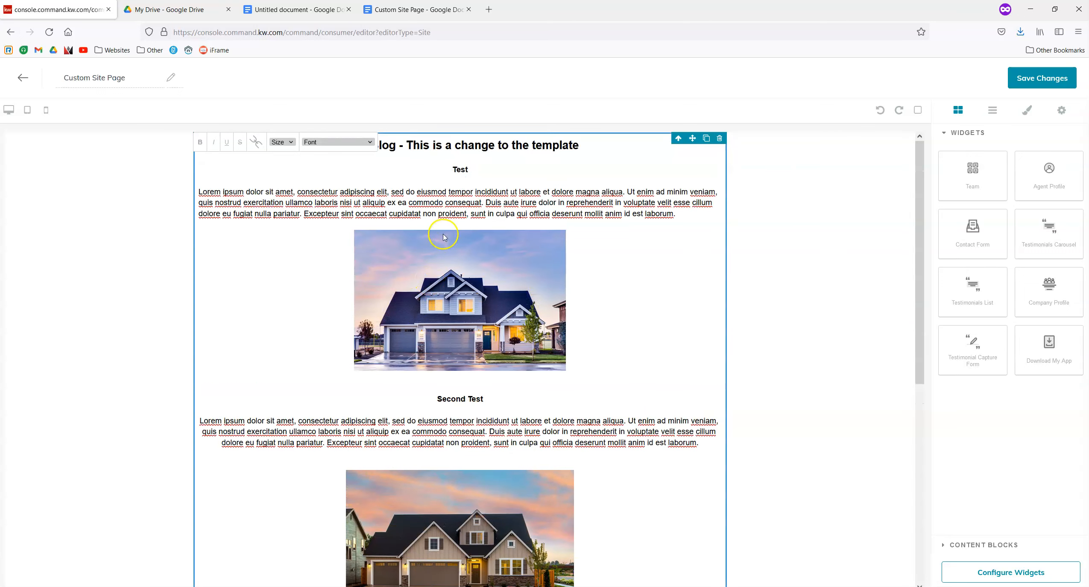
Append "...." to the Test heading and "..." to the Second Test heading directly in the Text block.
double_click(466, 170)
left_click(469, 171)
type("....")
triple_click(487, 398)
left_click(487, 399)
type("....")
scroll(451, 373, "down", 9)
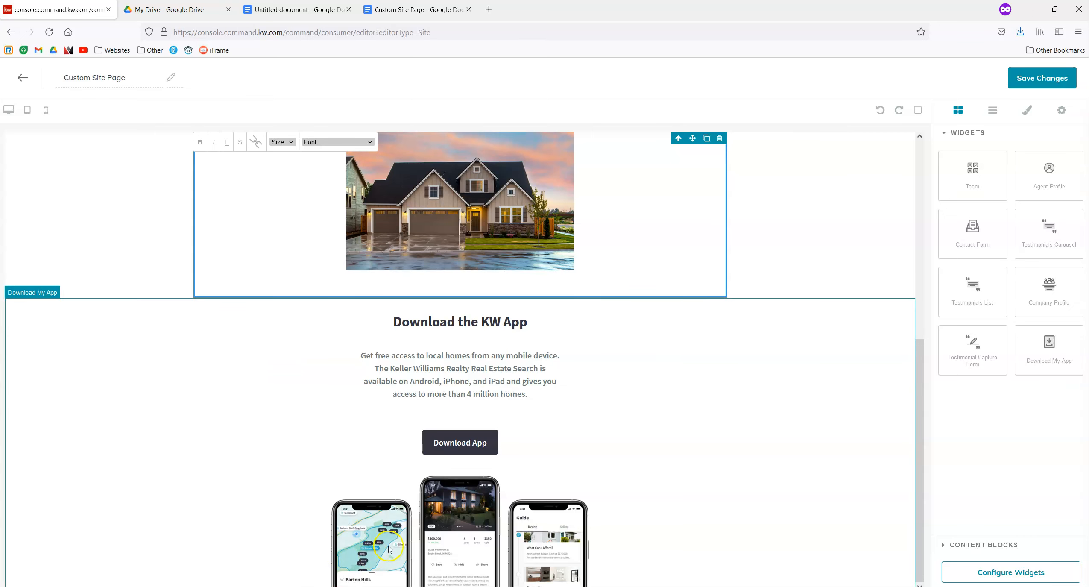
scroll(525, 395, "up", 8)
scroll(527, 397, "down", 8)
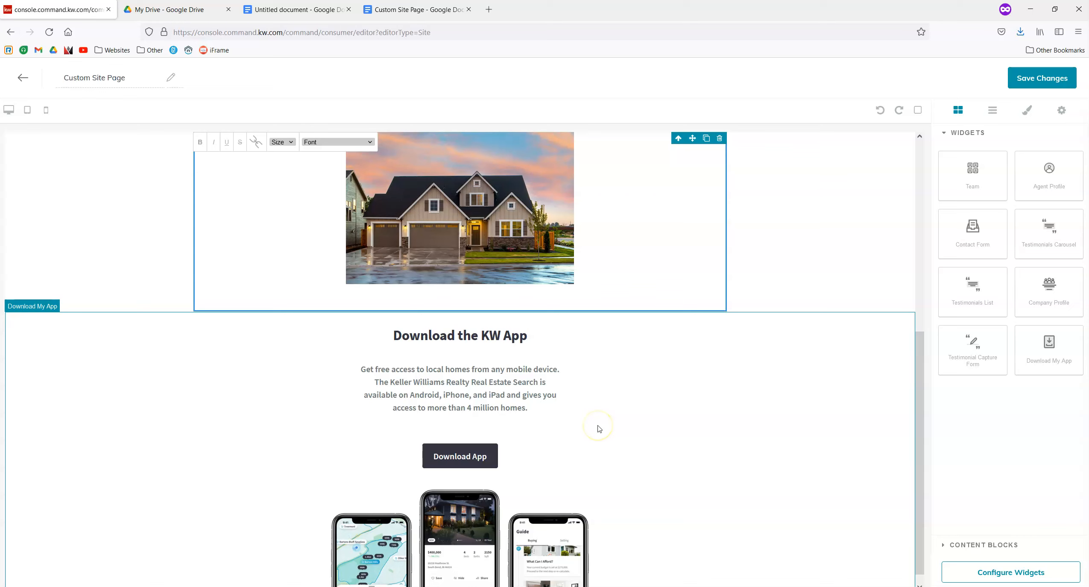
Open the Download My App widget's configuration and apply it with its default headline, subtext and button text.
left_click(599, 429)
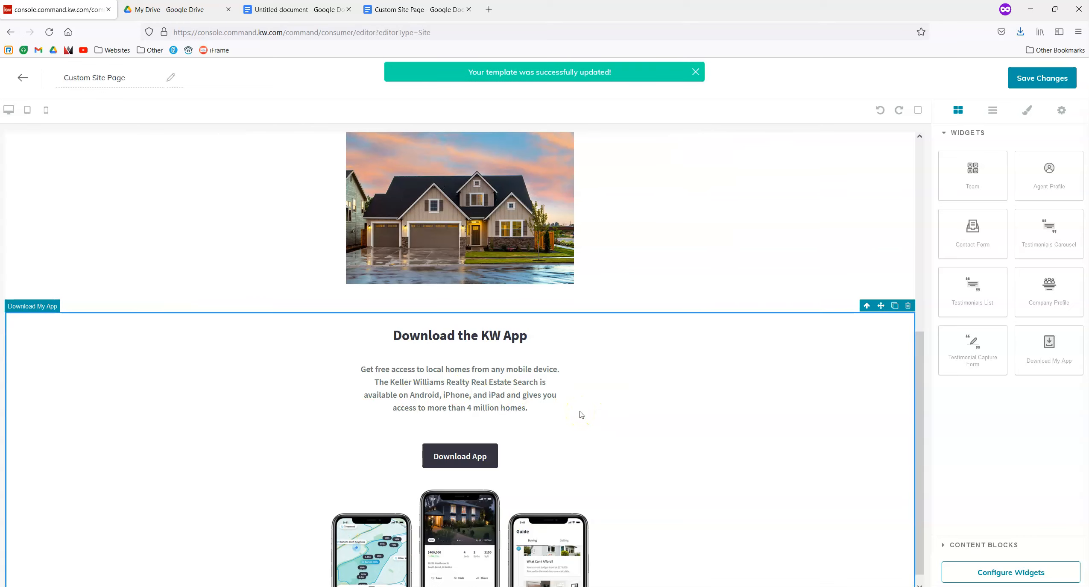
left_click(973, 572)
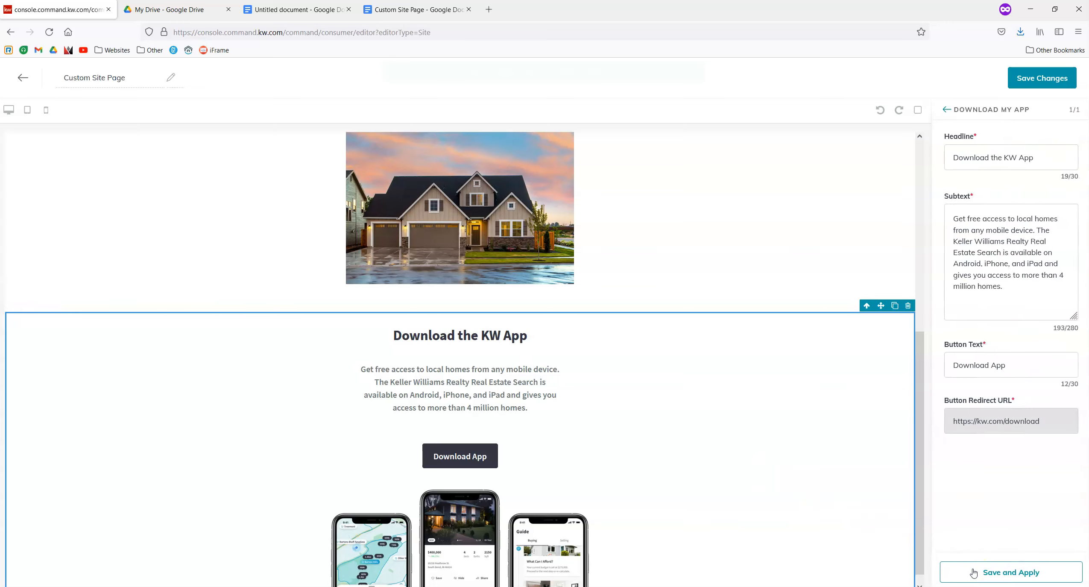
left_click(973, 572)
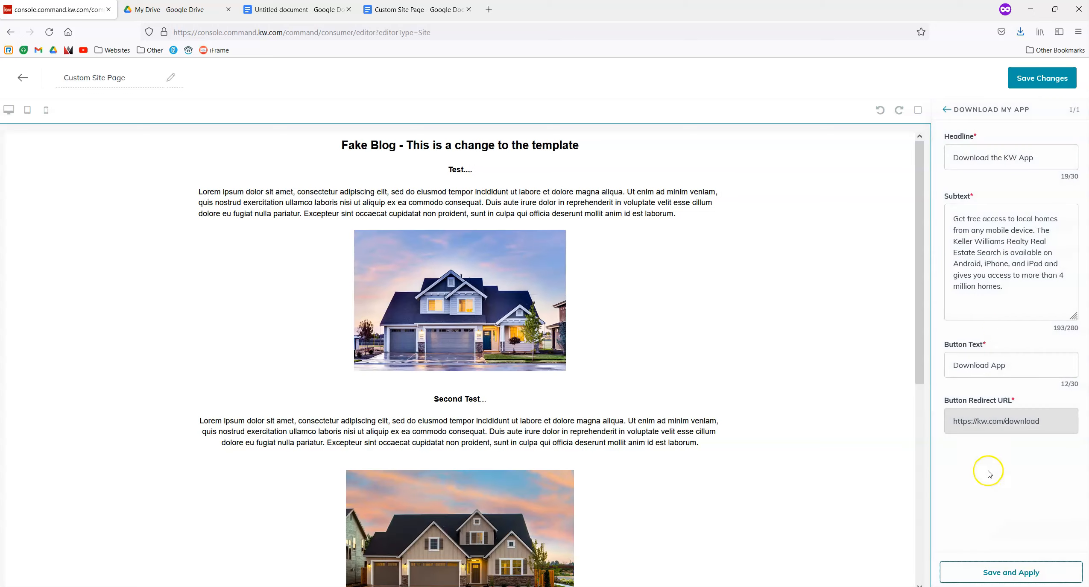
Save the page changes and continue to the site and app settings for publishing.
left_click(1022, 84)
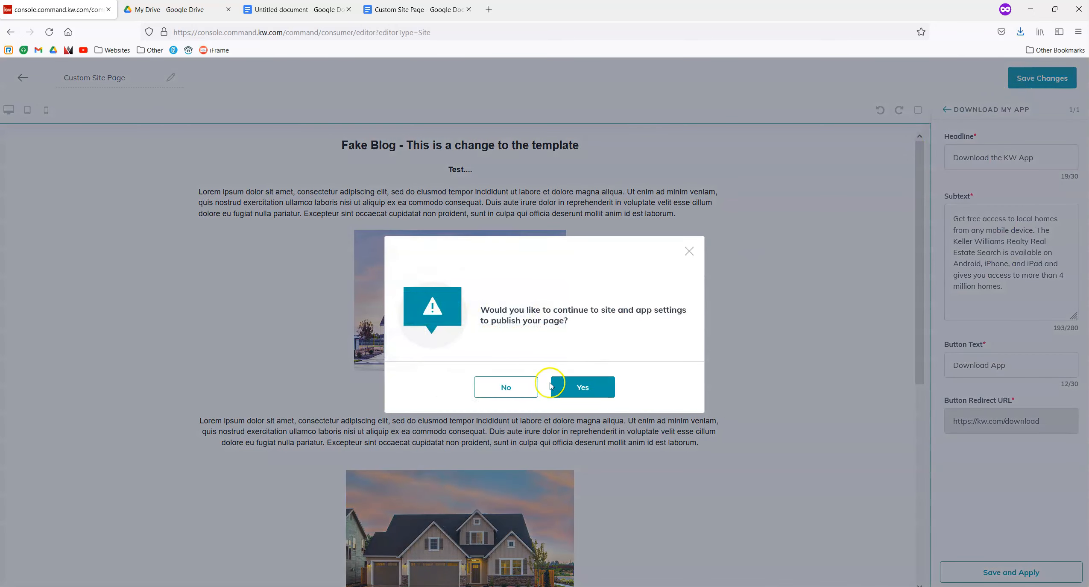
left_click(563, 399)
left_click(572, 392)
left_click(572, 394)
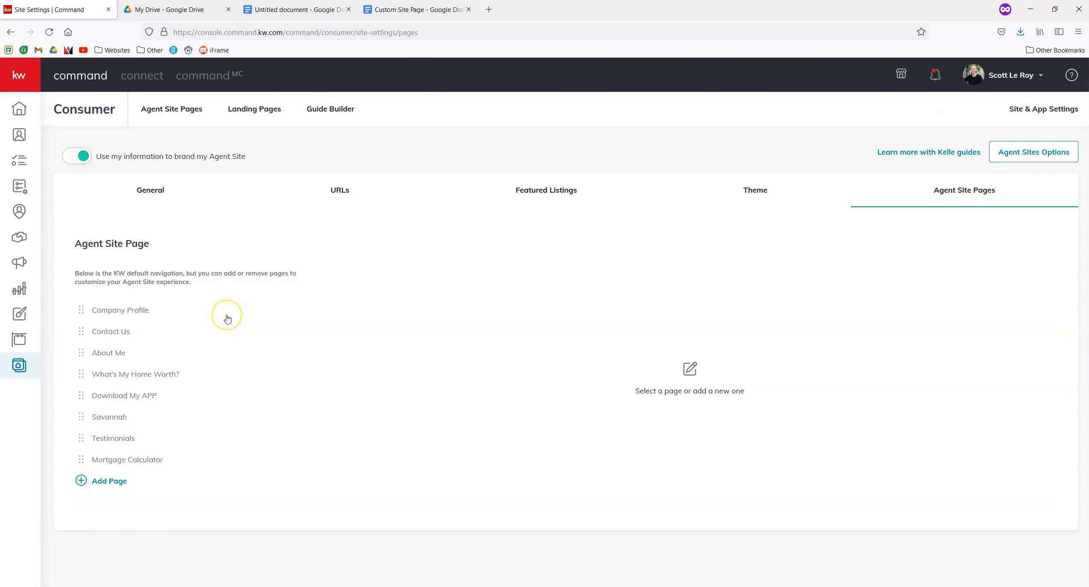
Add a new page to the agent site navigation and title it "My Fake Blog".
left_click(110, 480)
left_click(430, 247)
left_click(582, 461)
type("My Fake Blogb")
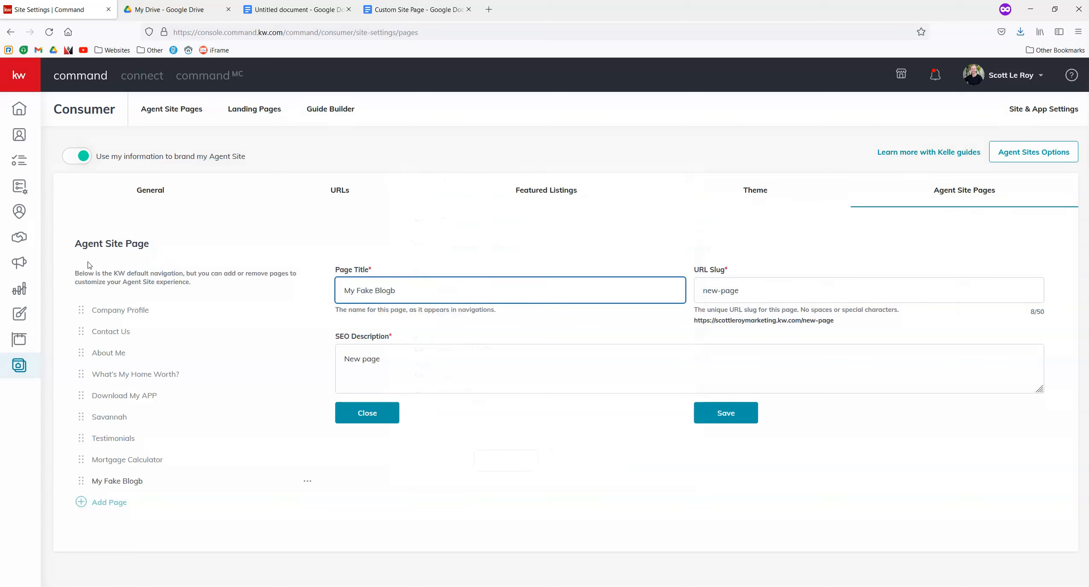
key("BackSpace")
key("Tab")
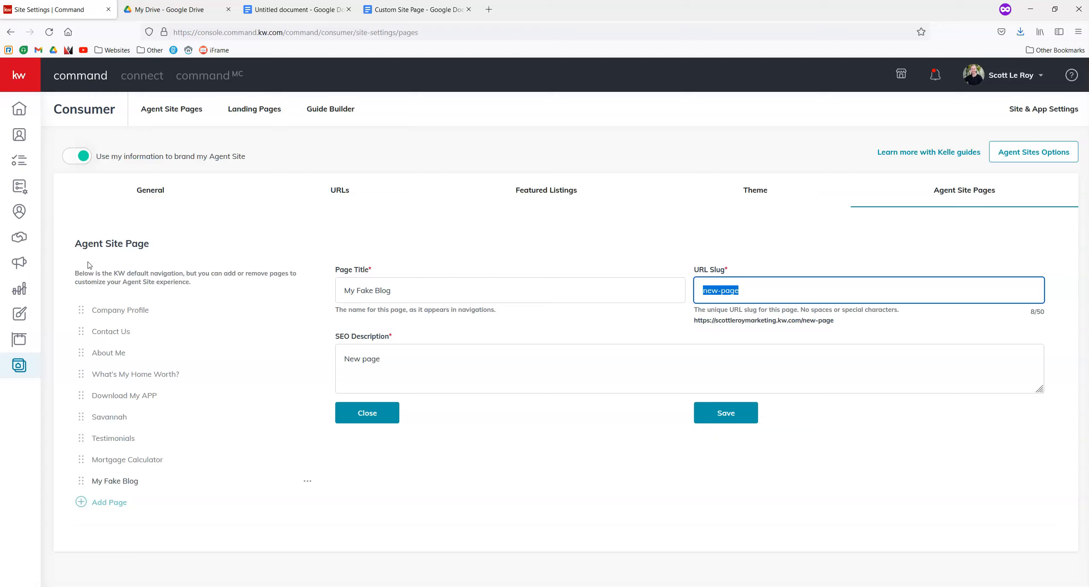
Set the page's URL slug to fake-blog, reuse the title "My Fake Blog" as its SEO description, and save the page settings.
type("fake-blog")
left_click(426, 293)
key("ctrl+a")
key("ctrl+c")
left_click(463, 381)
key("ctrl+a")
key("ctrl+v")
left_click(743, 412)
Open the configured agent site from the Agent Site Pages list and review the published fake blog page.
left_click(163, 109)
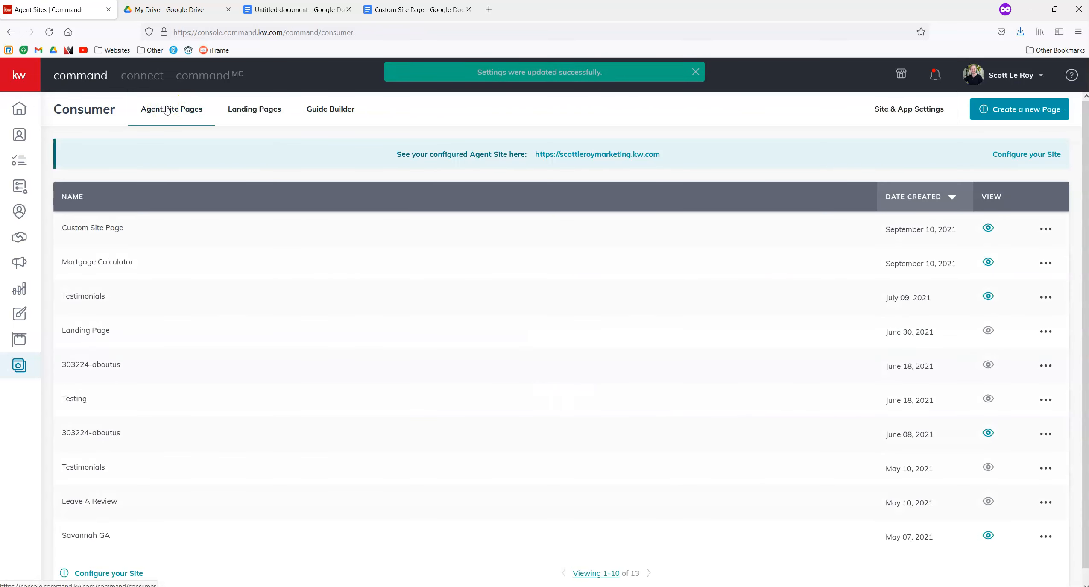
left_click(597, 154)
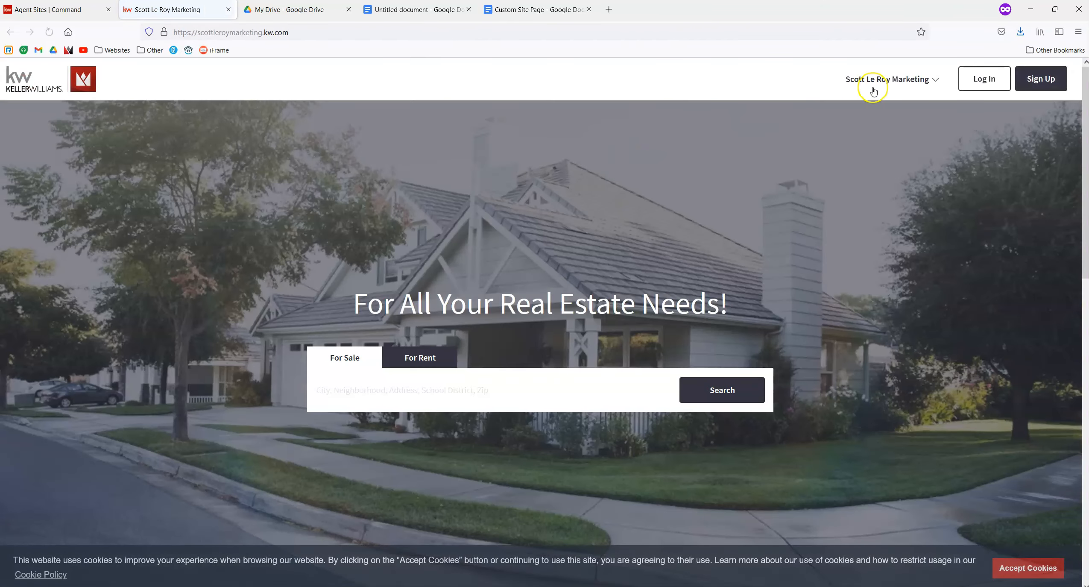
left_click(893, 79)
left_click(857, 290)
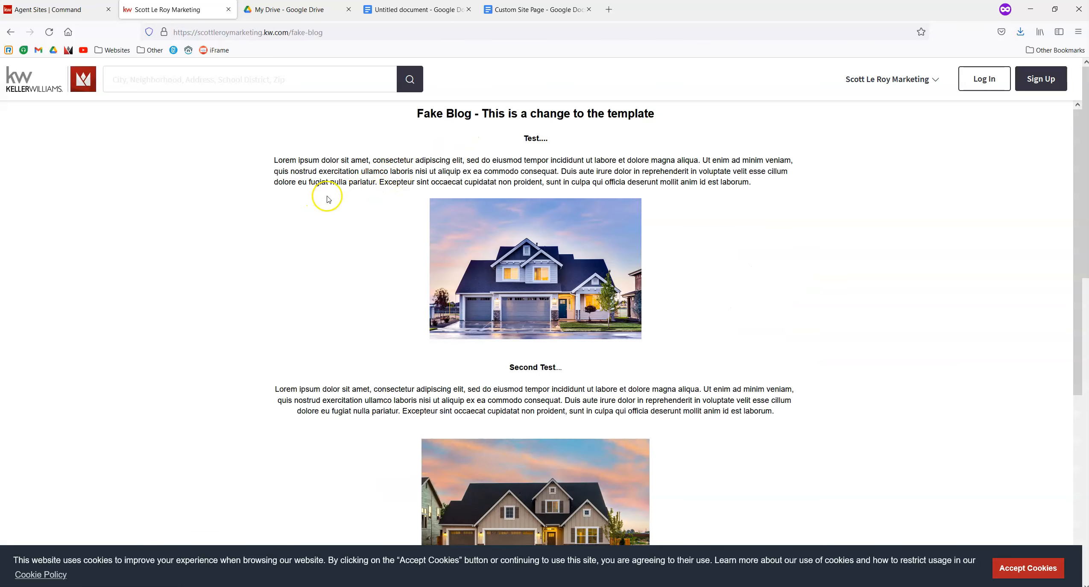
scroll(328, 201, "down", 15)
scroll(533, 269, "up", 13)
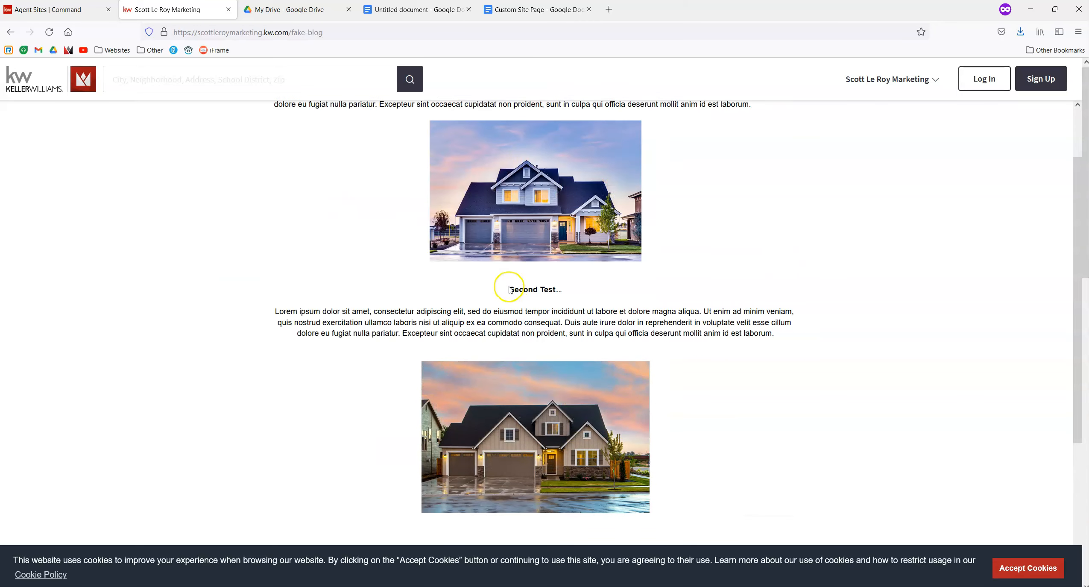
scroll(446, 275, "up", 2)
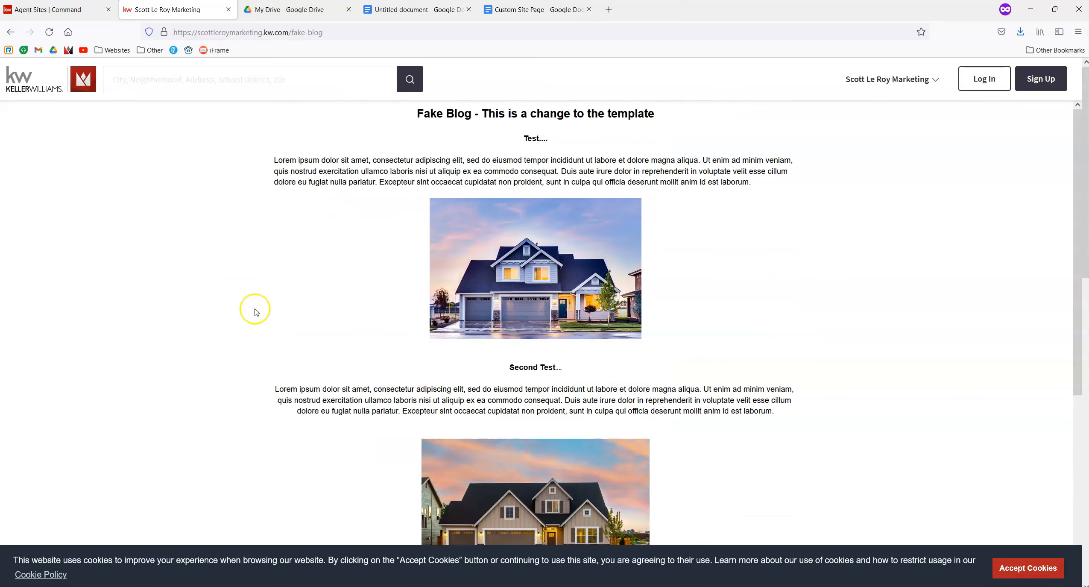